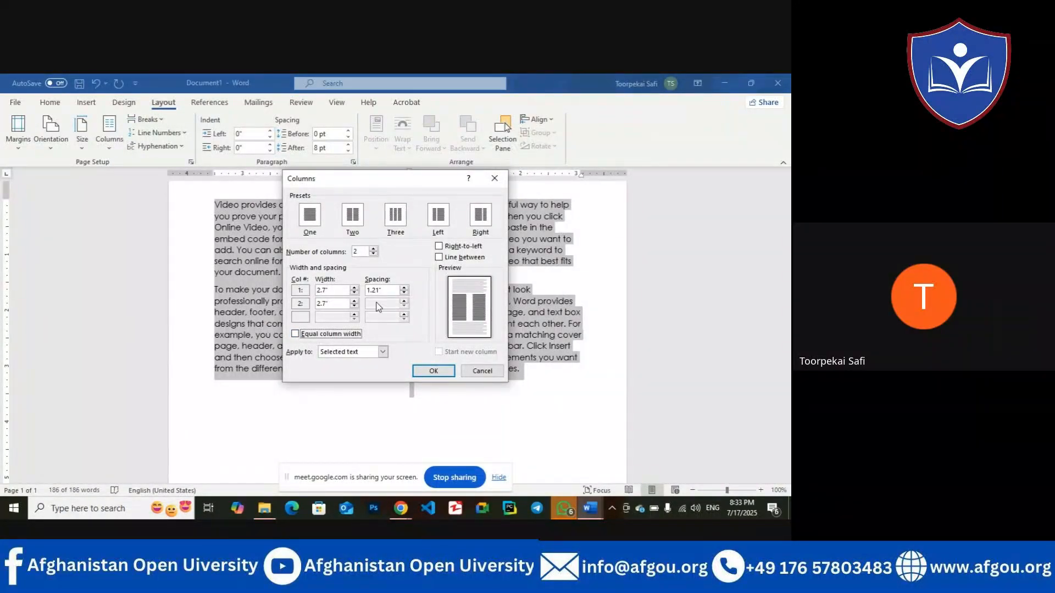
# Step: Reduce the first column's width to 1.7" in the two-column layout of the selected text
pyautogui.click(355, 296)
pyautogui.click(355, 296)
pyautogui.click(354, 296)
pyautogui.click(354, 297)
pyautogui.click(355, 296)
pyautogui.click(354, 297)
pyautogui.click(355, 297)
pyautogui.click(354, 296)
pyautogui.click(355, 296)
pyautogui.click(355, 296)
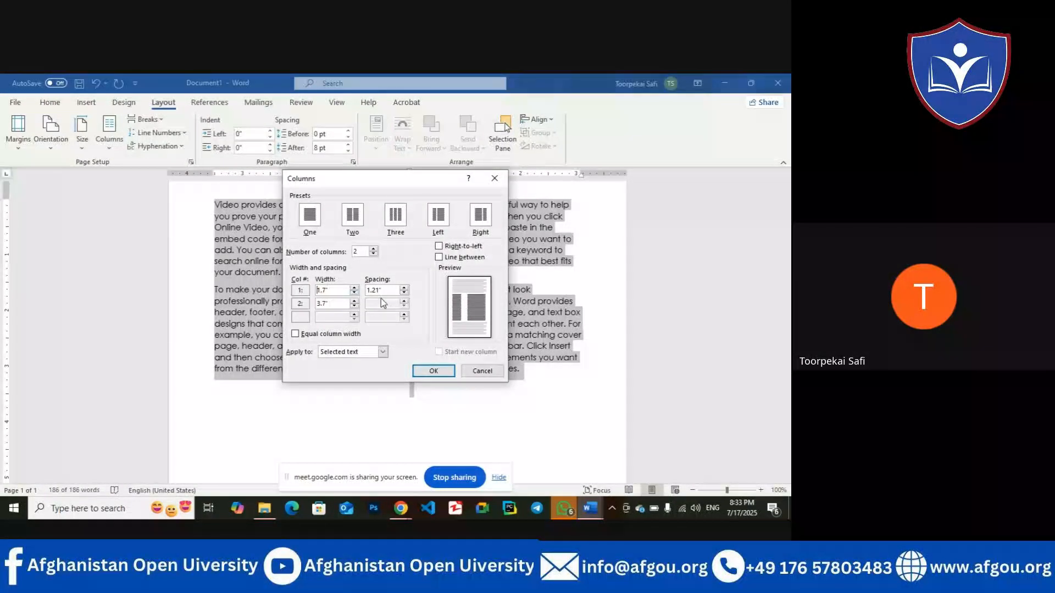
# Step: Reduce the spacing between the two columns and apply the unequal column layout to the selected text
pyautogui.click(405, 292)
pyautogui.click(404, 292)
pyautogui.click(404, 292)
pyautogui.click(404, 292)
pyautogui.click(405, 293)
pyautogui.click(405, 292)
pyautogui.click(404, 292)
pyautogui.click(433, 370)
pyautogui.scroll(1, 489, 364)
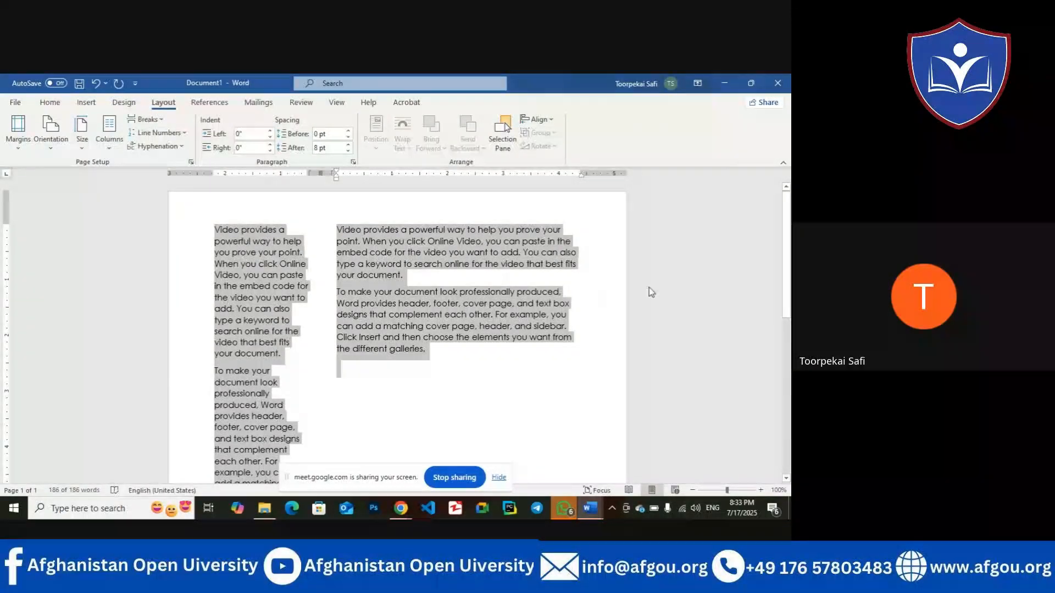
# Step: Make the two columns of the selected text equal in width
pyautogui.click(113, 148)
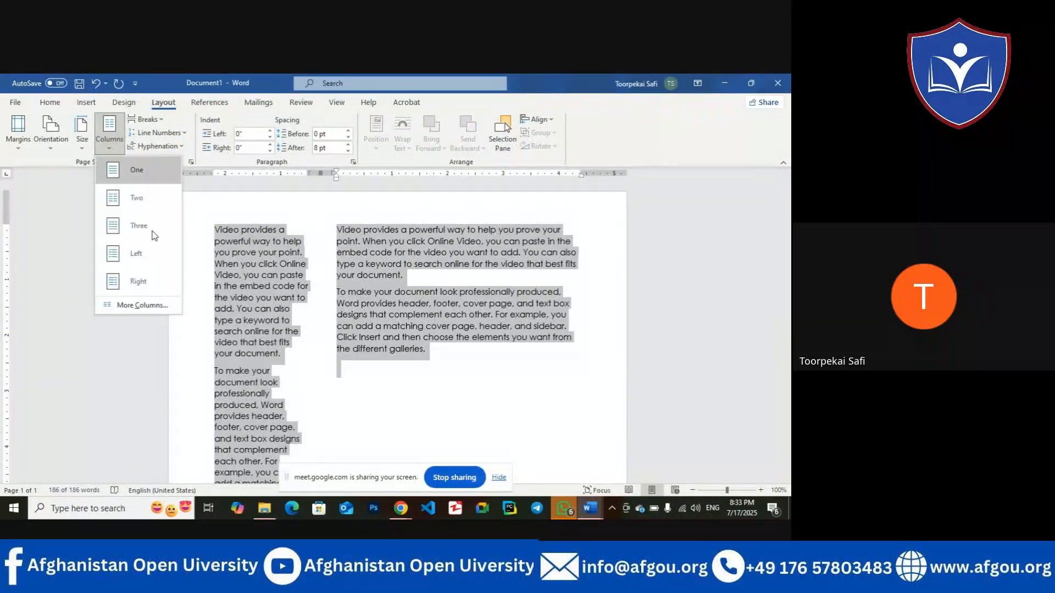
pyautogui.click(143, 305)
pyautogui.click(295, 334)
pyautogui.click(440, 371)
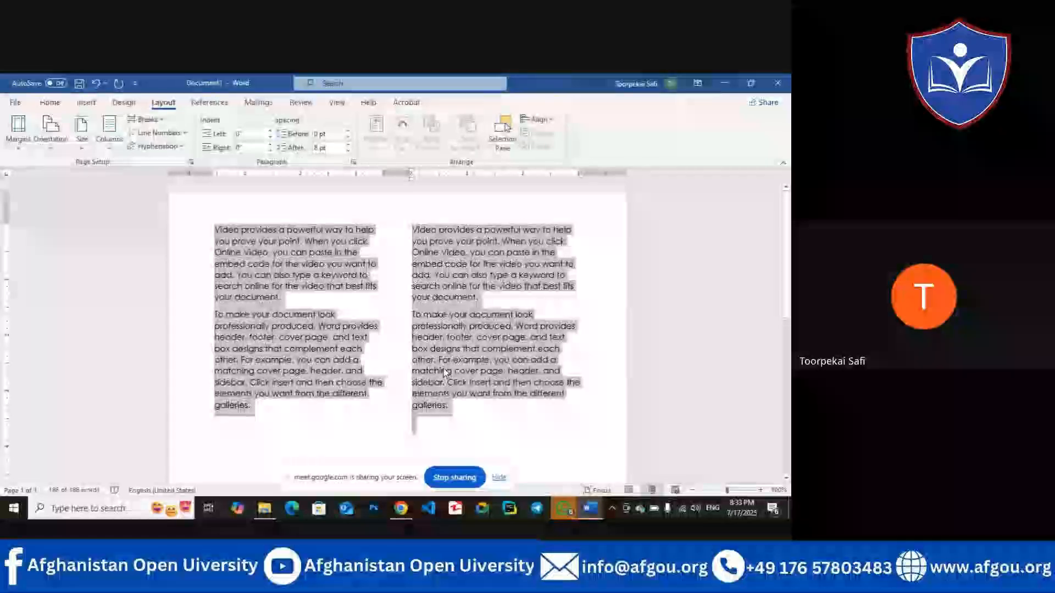
# Step: Return the selected text to a single column and deselect it
pyautogui.click(111, 148)
pyautogui.click(139, 175)
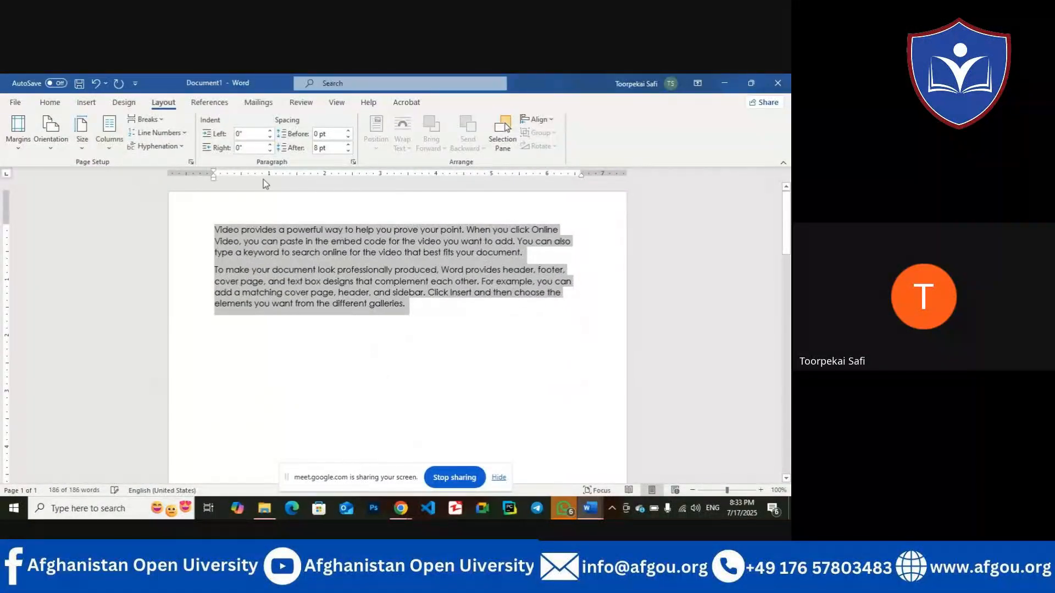
pyautogui.click(528, 314)
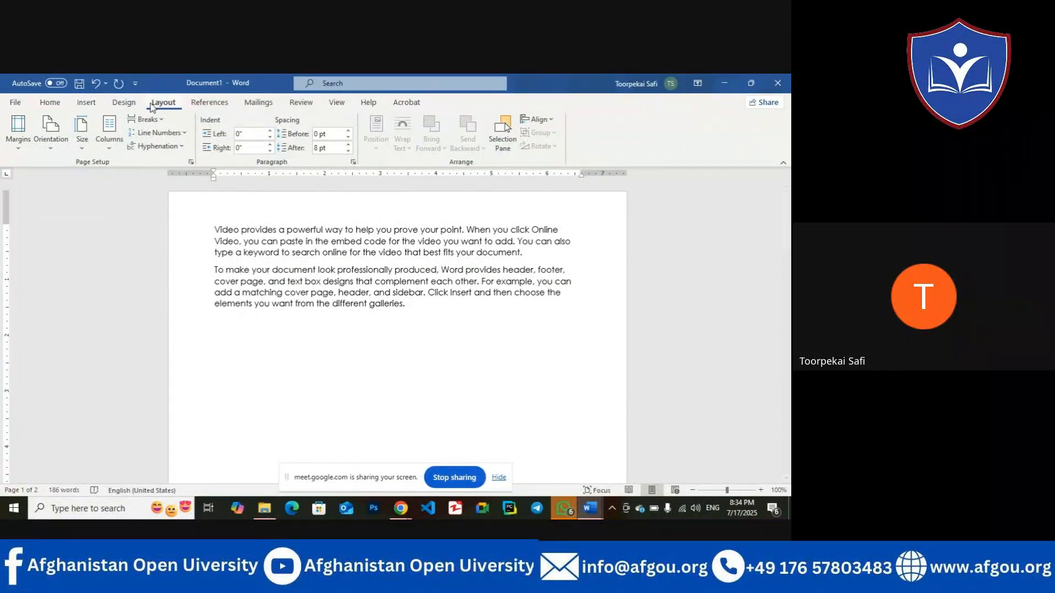
# Step: Try a page break after the word "galleries." and delete the break
pyautogui.click(160, 119)
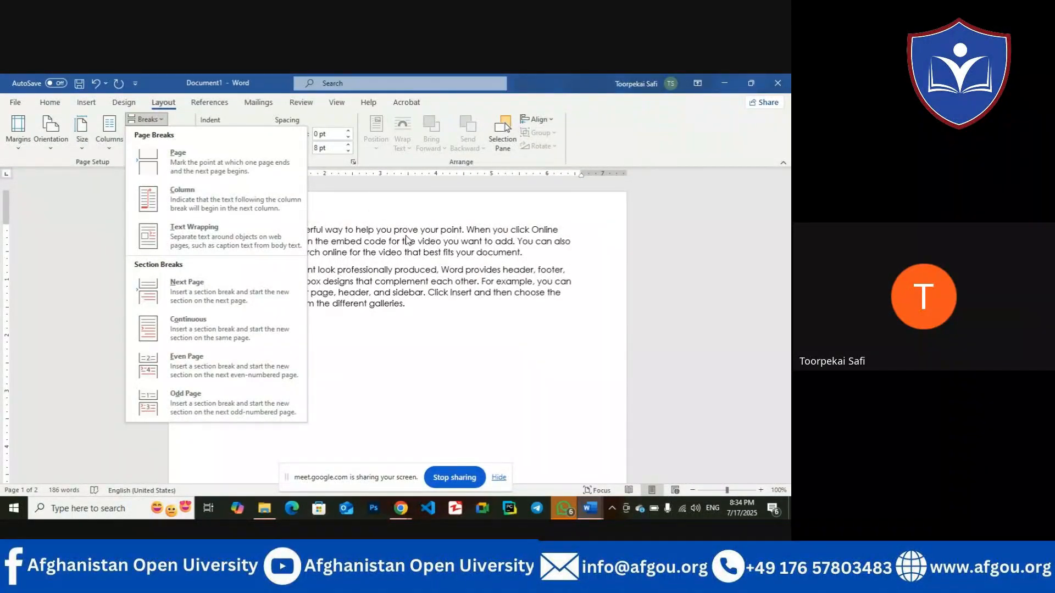
pyautogui.click(407, 303)
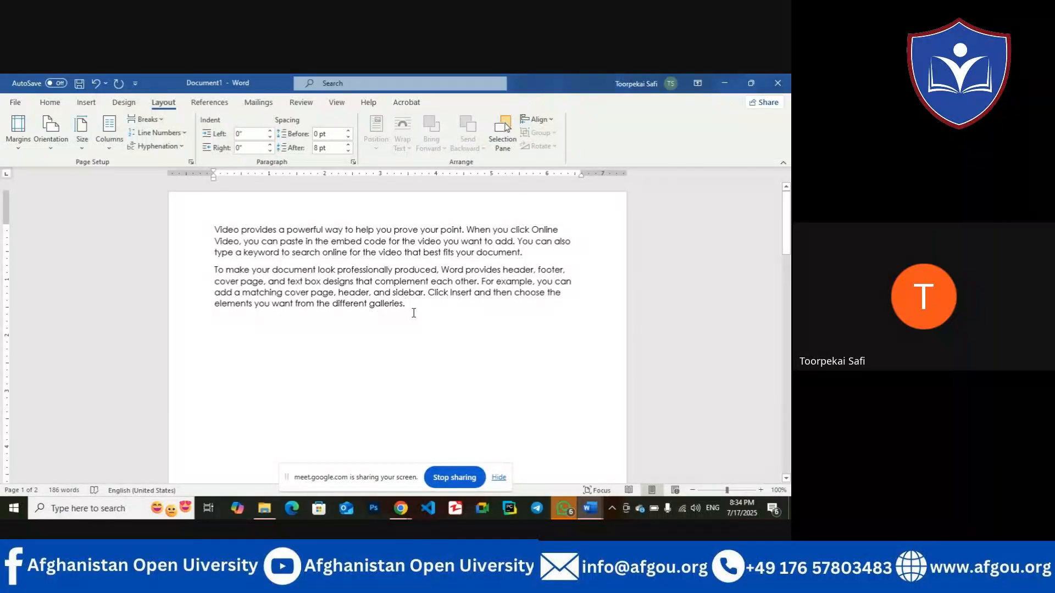
pyautogui.hotkey('ctrl', 'Return')
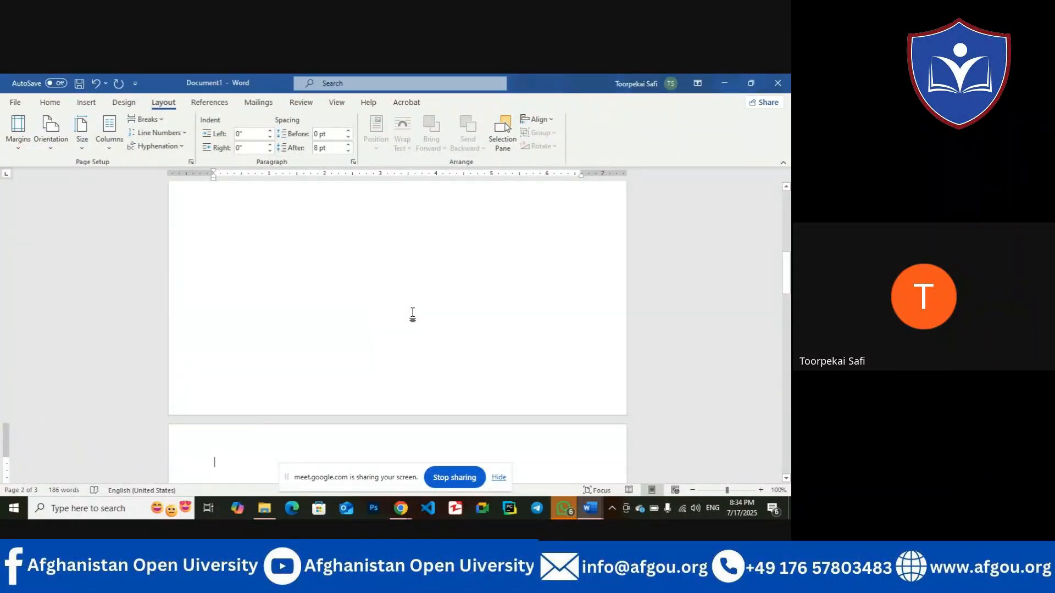
pyautogui.press('BackSpace')
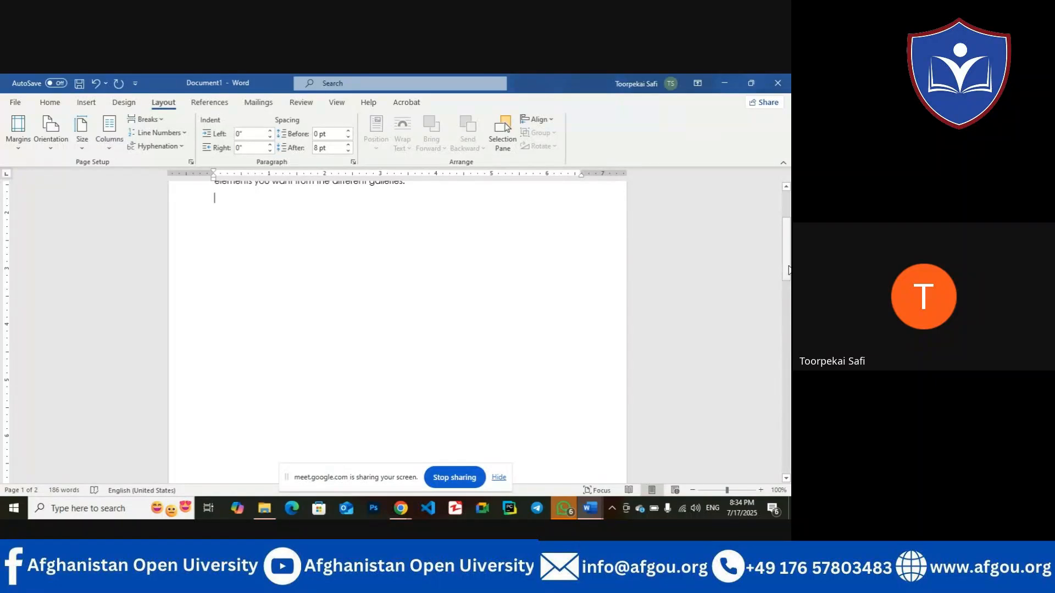
pyautogui.scroll(5, 788, 270)
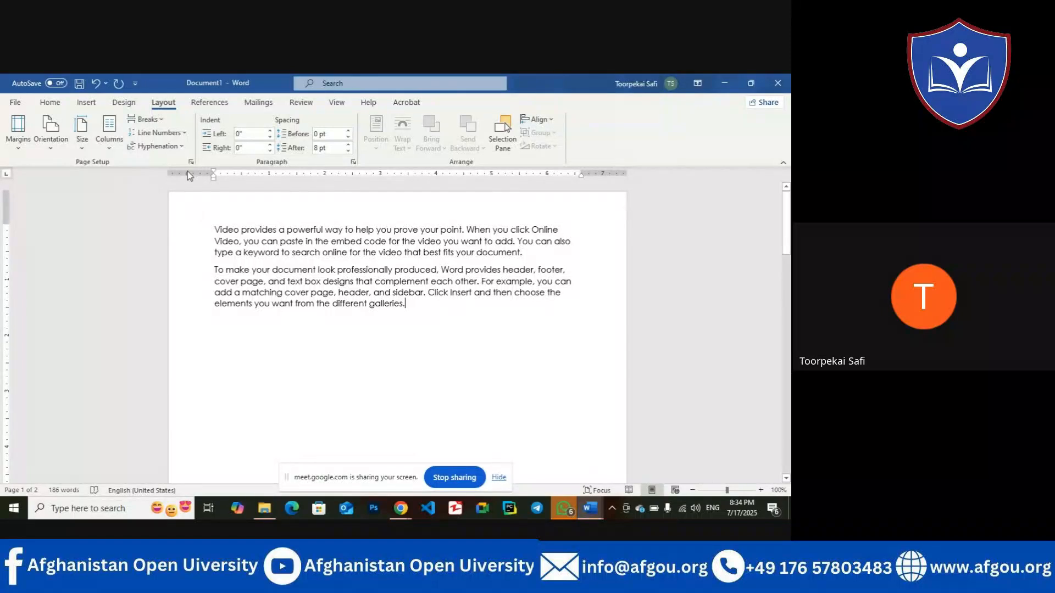
# Step: Insert a Page break at the end of the last paragraph, view the new page, and remove the break
pyautogui.click(161, 121)
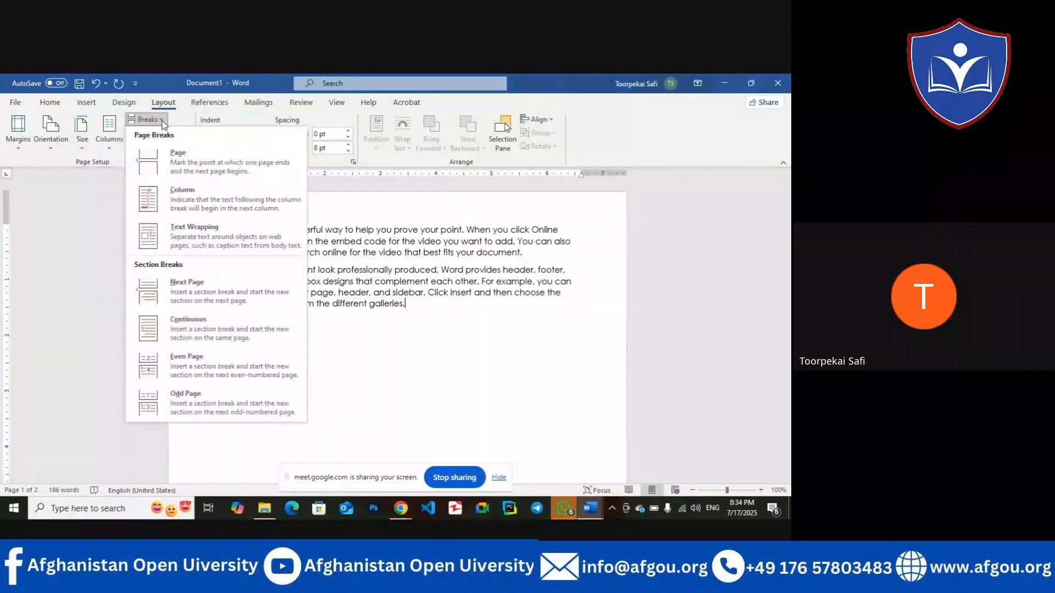
pyautogui.click(177, 161)
pyautogui.moveTo(786, 274); pyautogui.dragTo(788, 289)
pyautogui.press('BackSpace')
pyautogui.press('BackSpace')
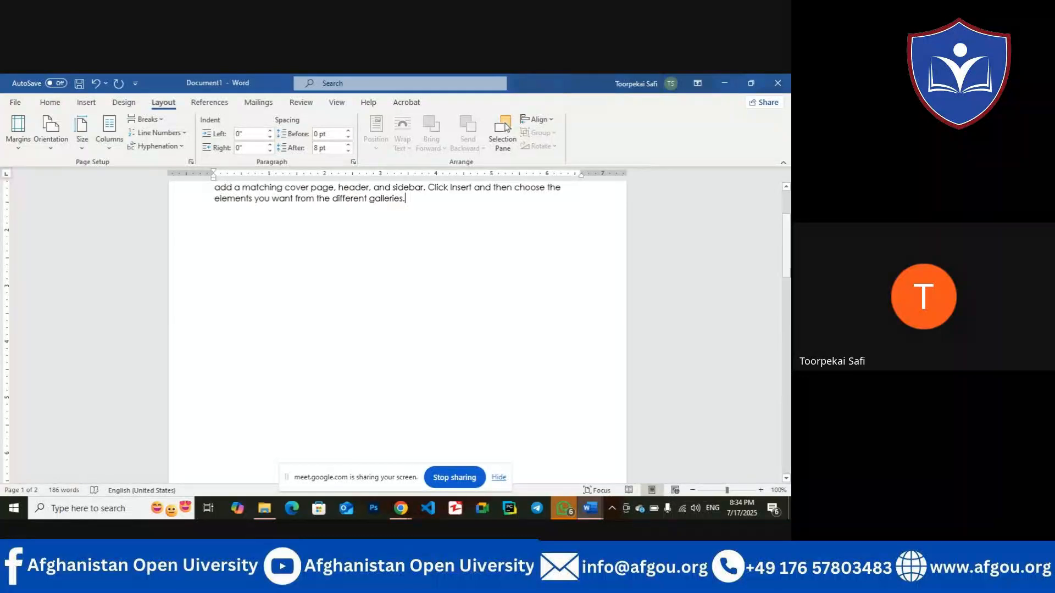
pyautogui.moveTo(787, 251); pyautogui.dragTo(786, 226)
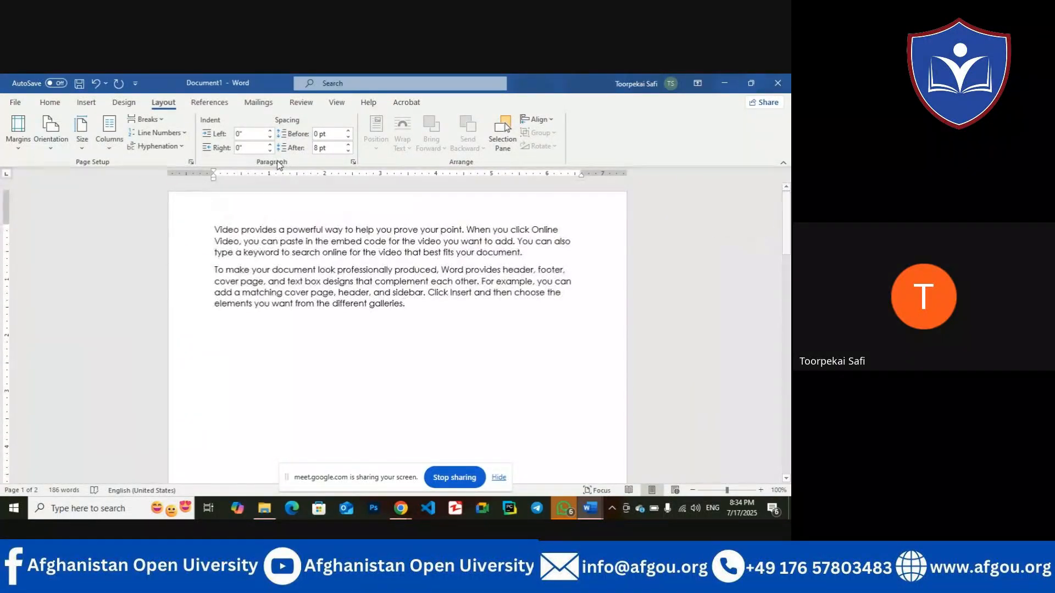
# Step: Insert Text Wrapping breaks before the "Click Insert" sentence and after the words "you want"
pyautogui.click(160, 120)
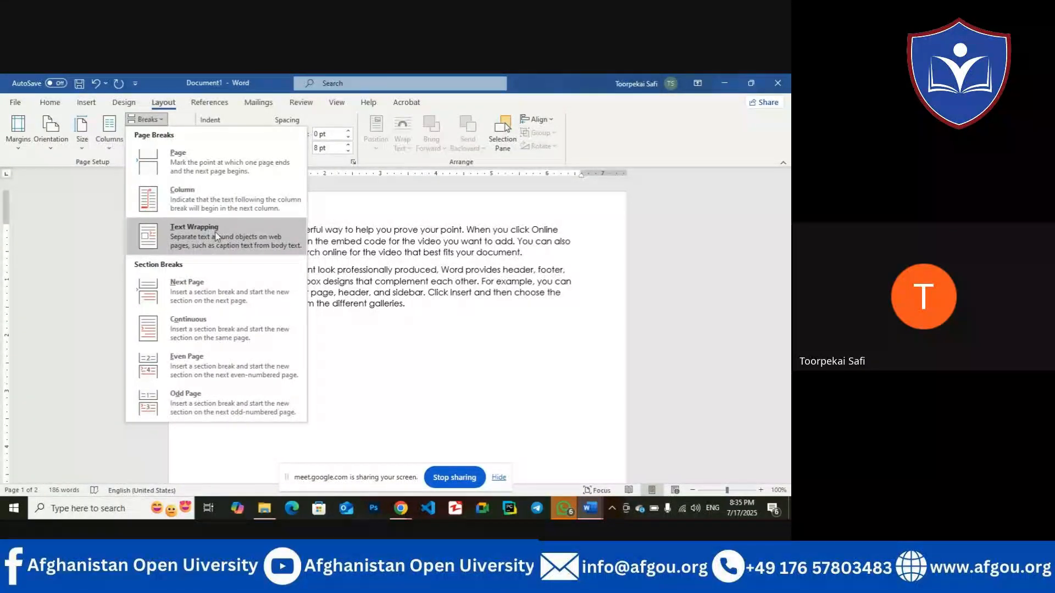
pyautogui.click(413, 322)
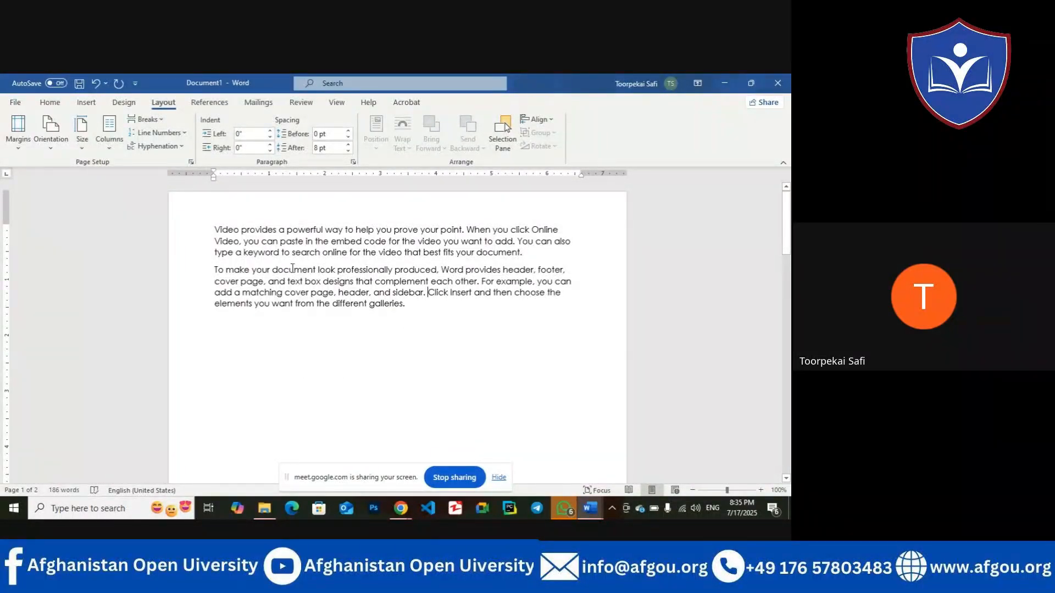
pyautogui.click(148, 119)
pyautogui.click(178, 237)
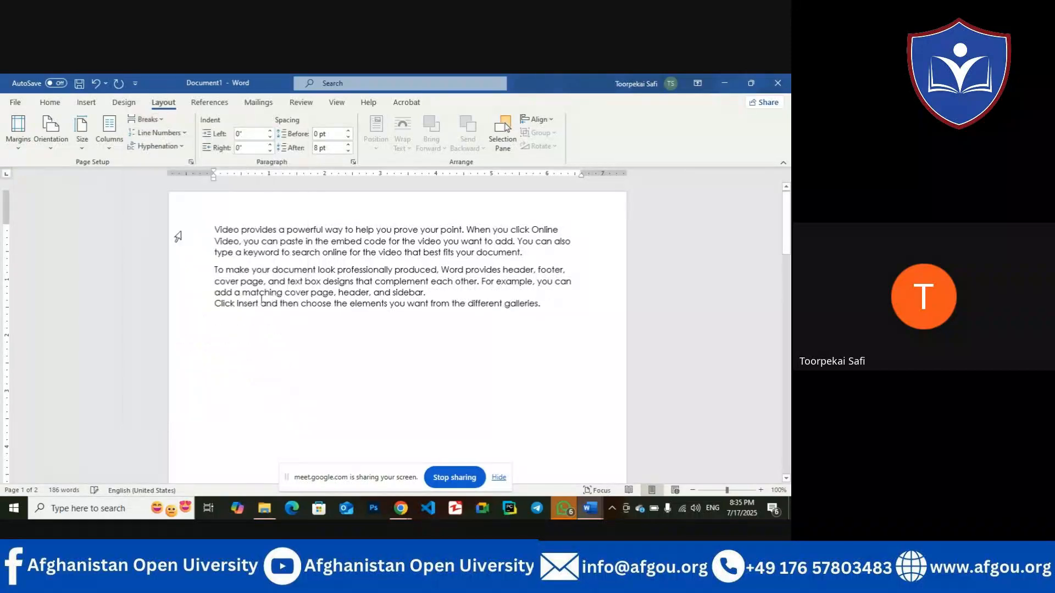
pyautogui.click(428, 305)
pyautogui.click(148, 120)
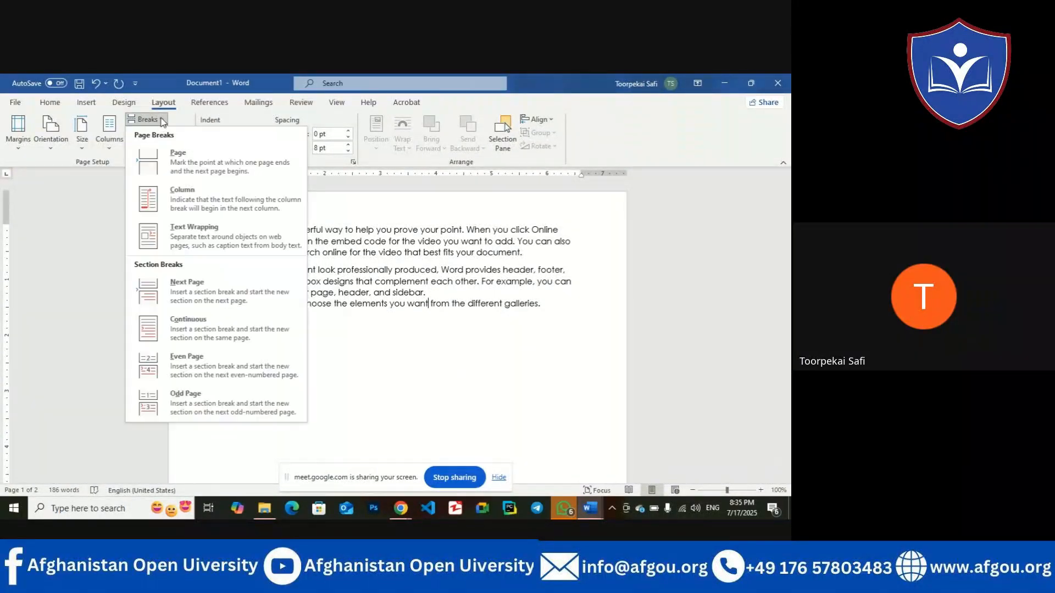
pyautogui.click(205, 241)
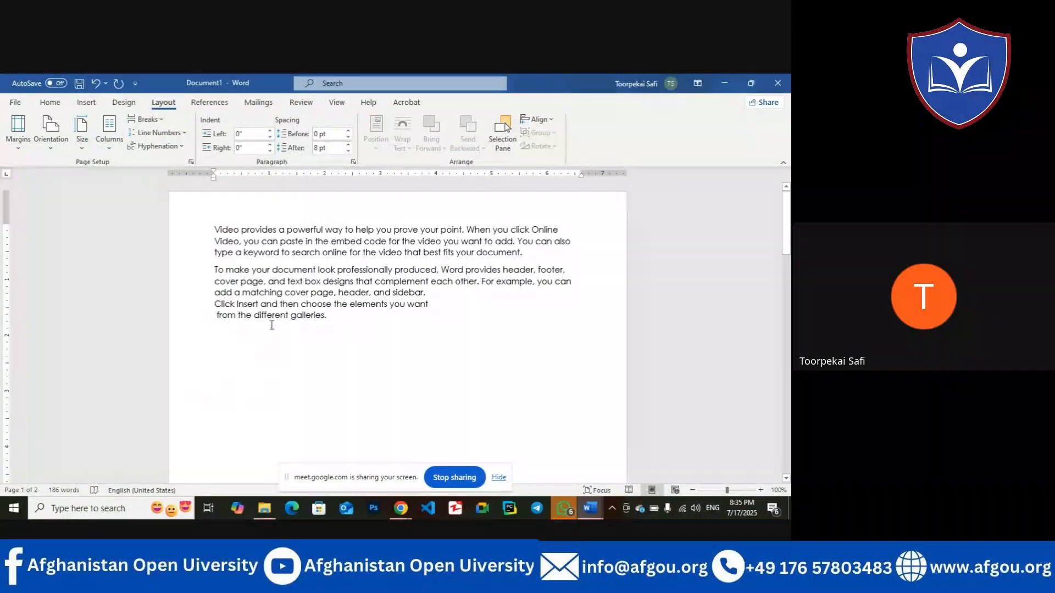
# Step: Insert a Text Wrapping break before the last letter of the word "different"
pyautogui.click(287, 317)
pyautogui.click(147, 120)
pyautogui.click(198, 231)
pyautogui.click(148, 119)
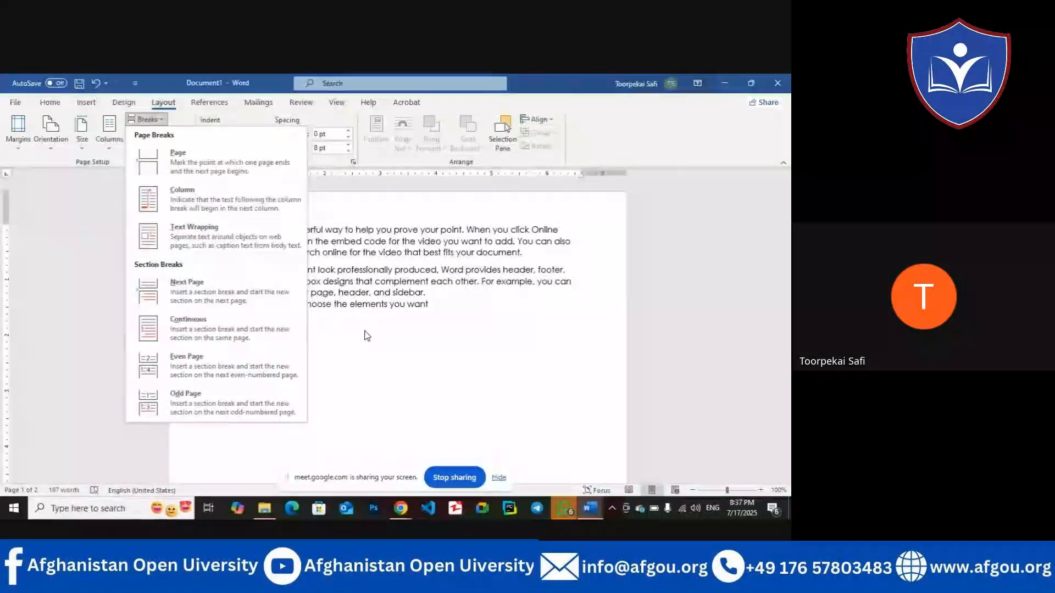
pyautogui.click(439, 306)
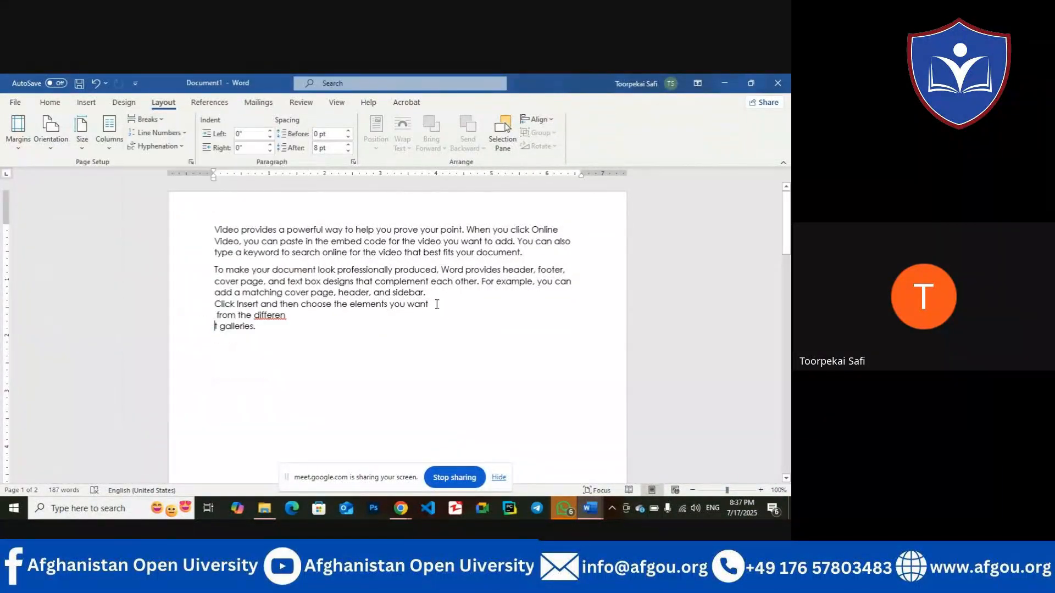
# Step: Undo the three Text Wrapping breaks in the second paragraph
pyautogui.hotkey('ctrl', 'z')
pyautogui.hotkey('ctrl', 'z')
pyautogui.hotkey('ctrl', 'z')
pyautogui.click(410, 305)
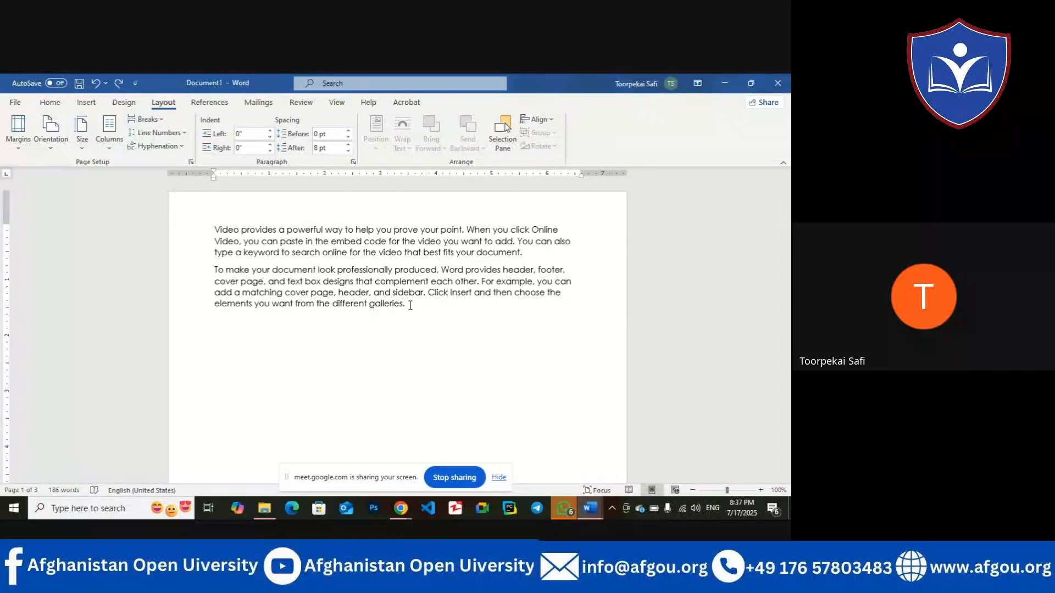
pyautogui.moveTo(786, 215); pyautogui.dragTo(743, 415)
# Step: Create a new blank document and fill it with two paragraphs of sample text using the =rand function
pyautogui.hotkey('ctrl', 'n')
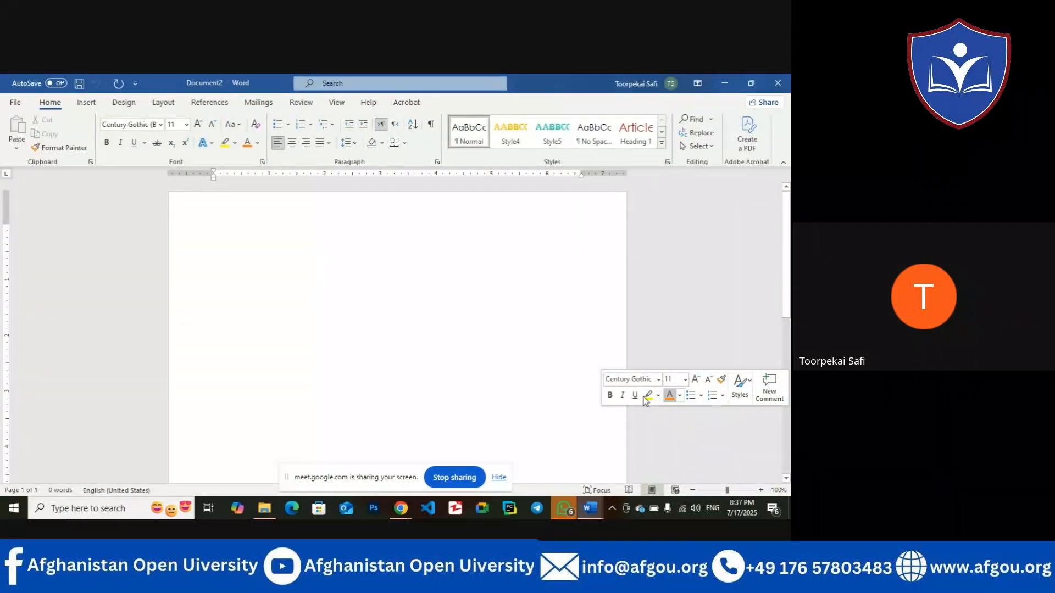
pyautogui.write('=rand()')
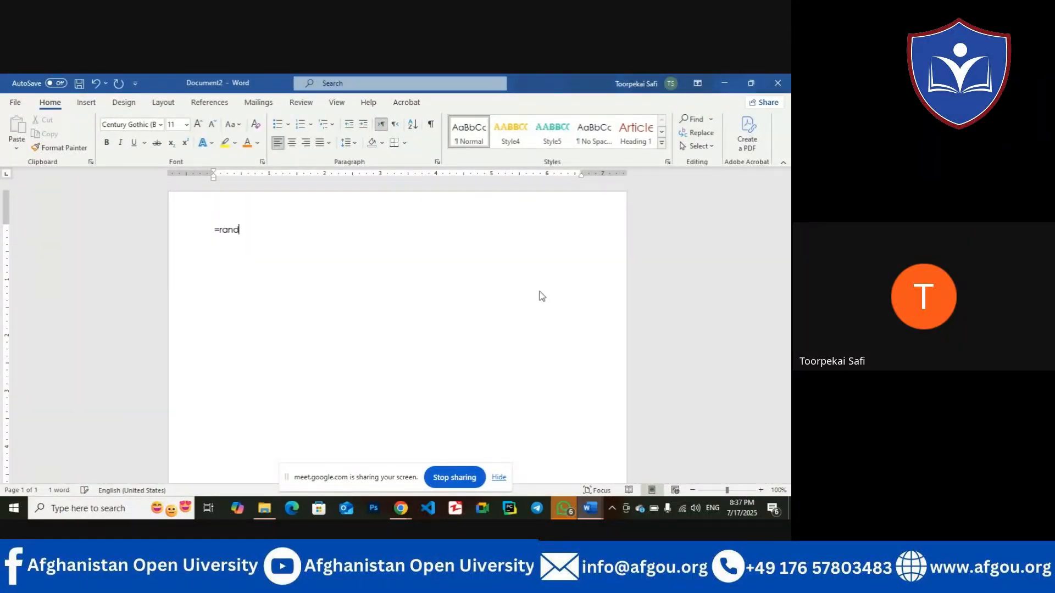
pyautogui.press('Return')
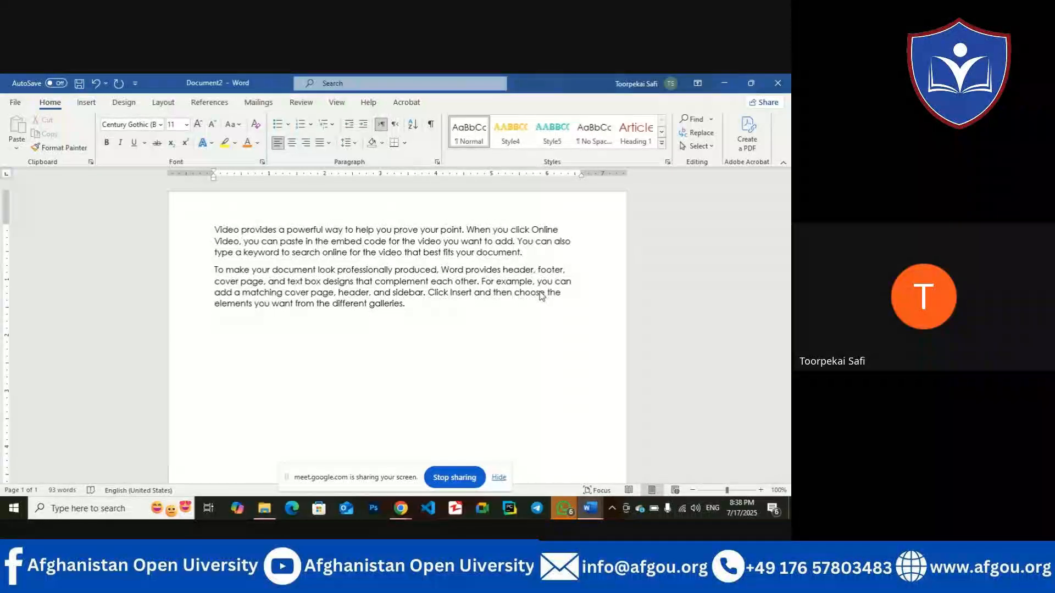
# Step: Insert a Next Page section break at the end of the last sample paragraph
pyautogui.click(165, 103)
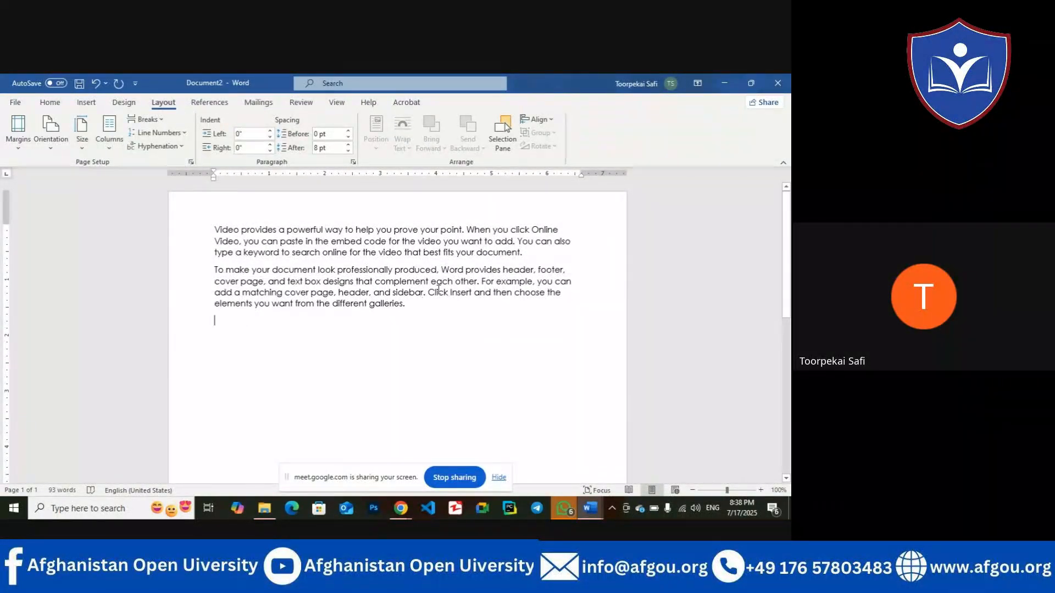
pyautogui.click(161, 121)
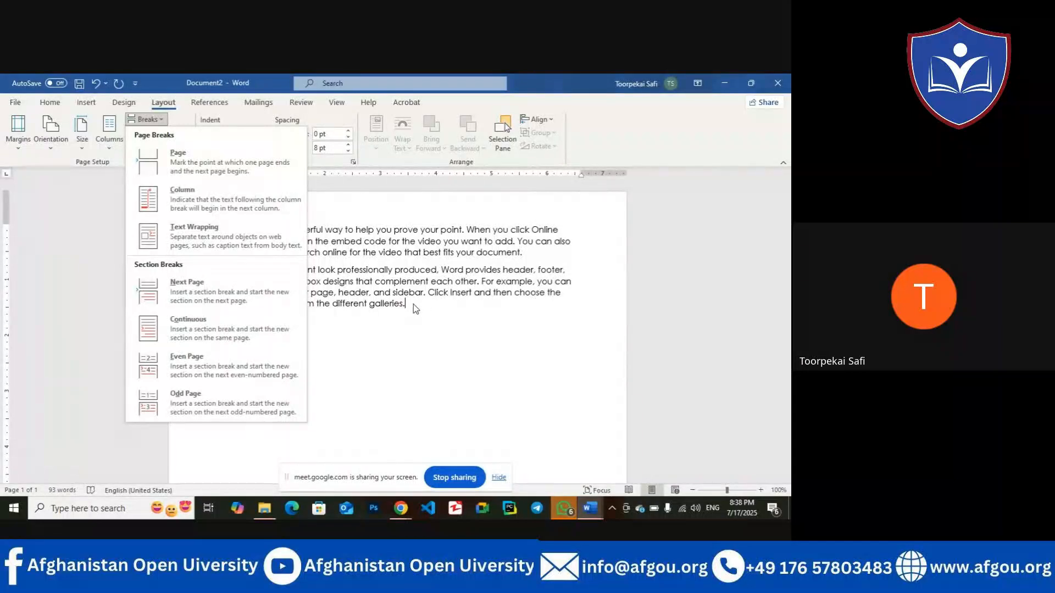
pyautogui.click(221, 296)
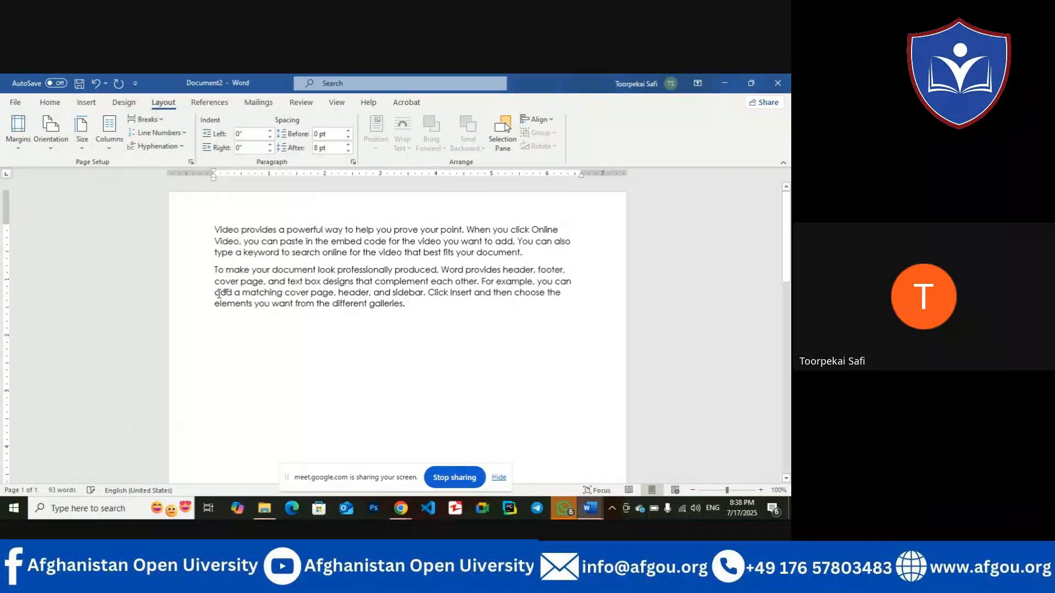
pyautogui.scroll(-4, 456, 302)
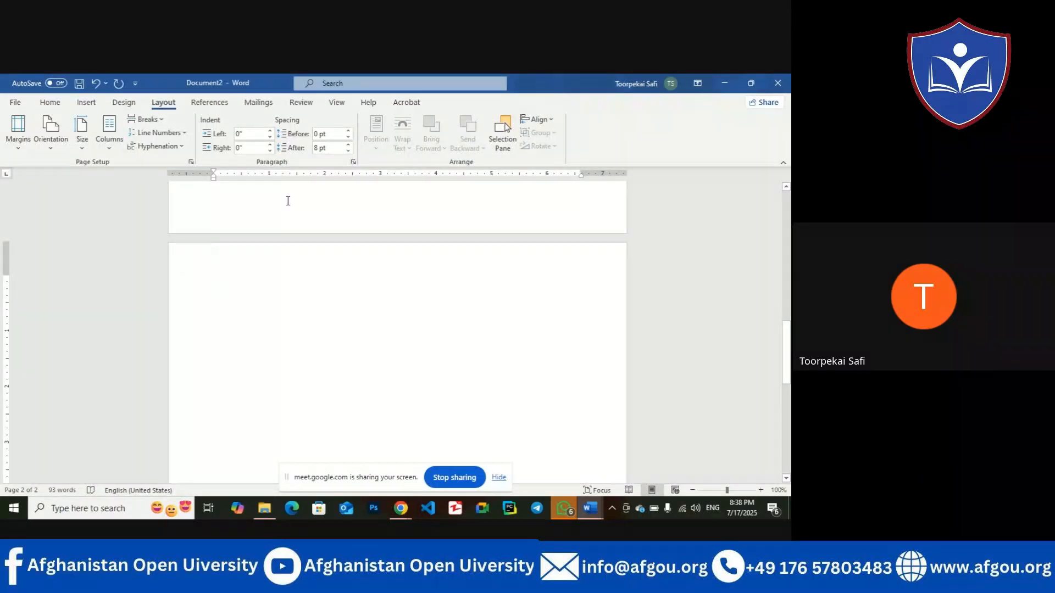
# Step: Open the second page's header, compare the section labels on both pages, and close the header
pyautogui.doubleClick(202, 268)
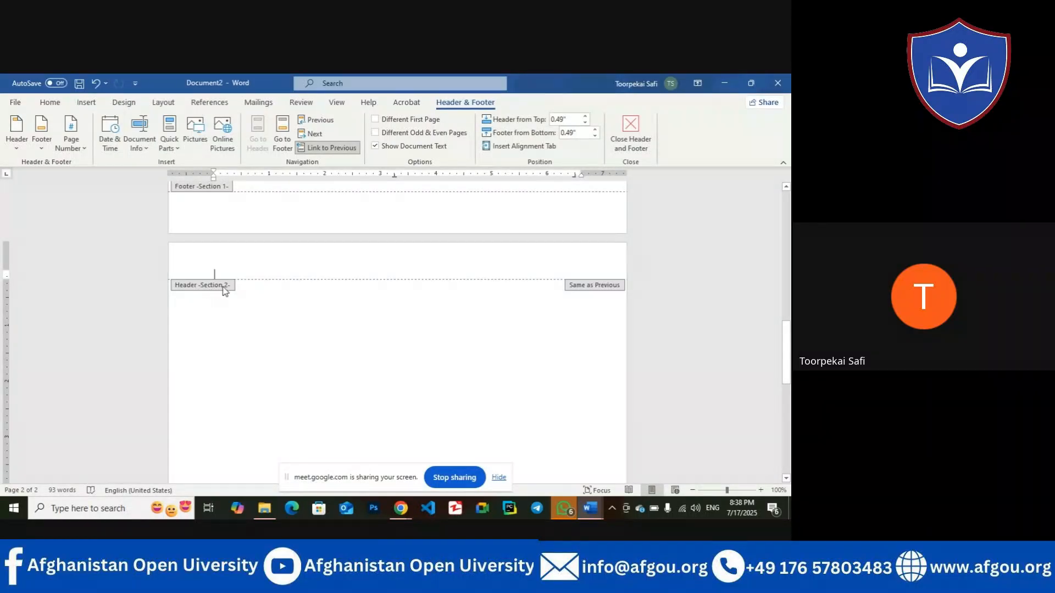
pyautogui.moveTo(787, 361); pyautogui.dragTo(787, 222)
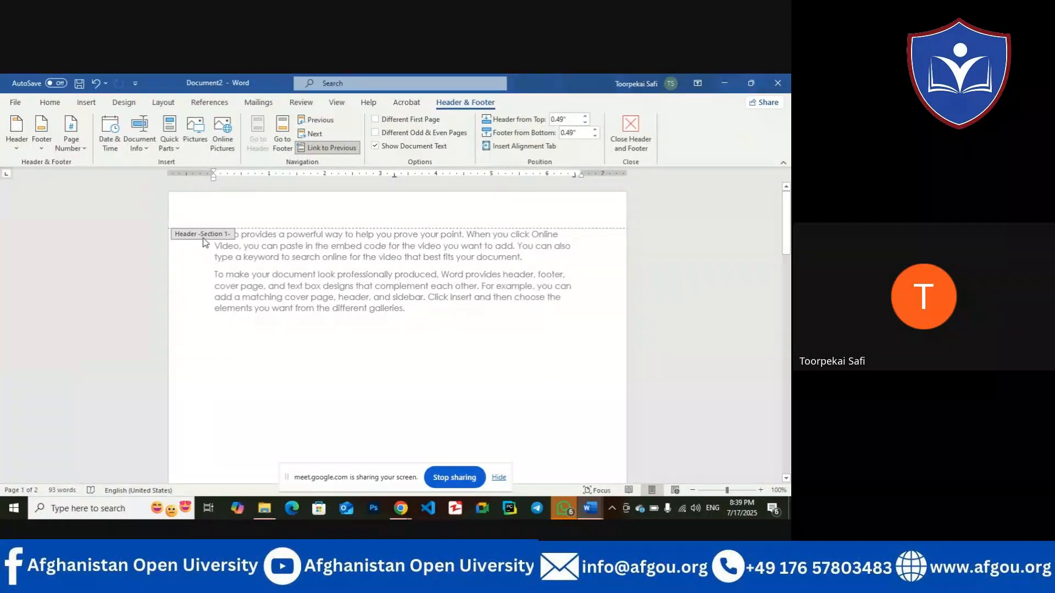
pyautogui.click(631, 141)
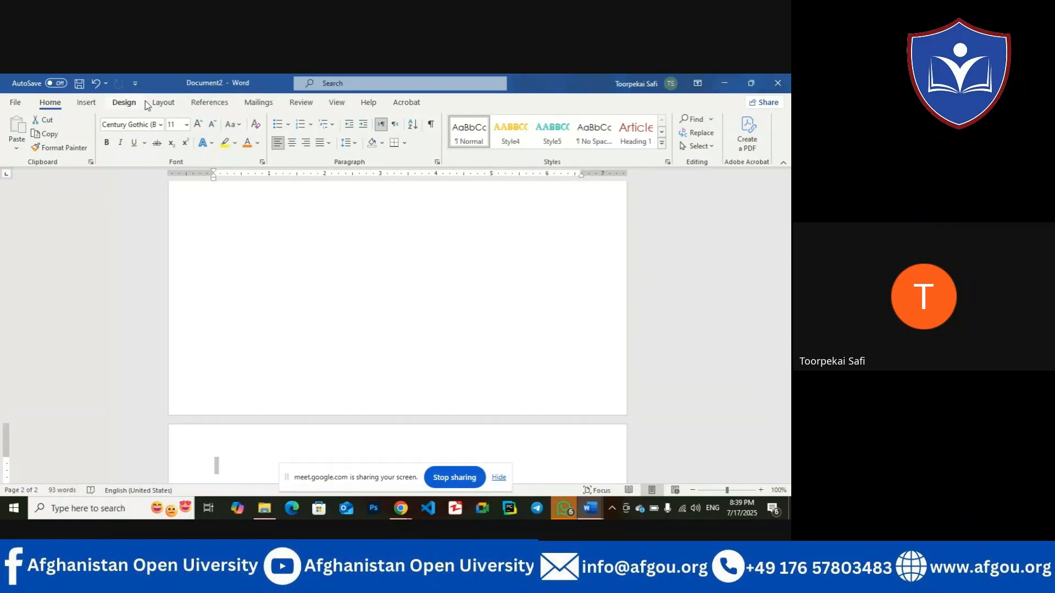
# Step: Delete the section break so the second page is removed, and return to the sample text
pyautogui.click(165, 103)
pyautogui.scroll(-3, 316, 388)
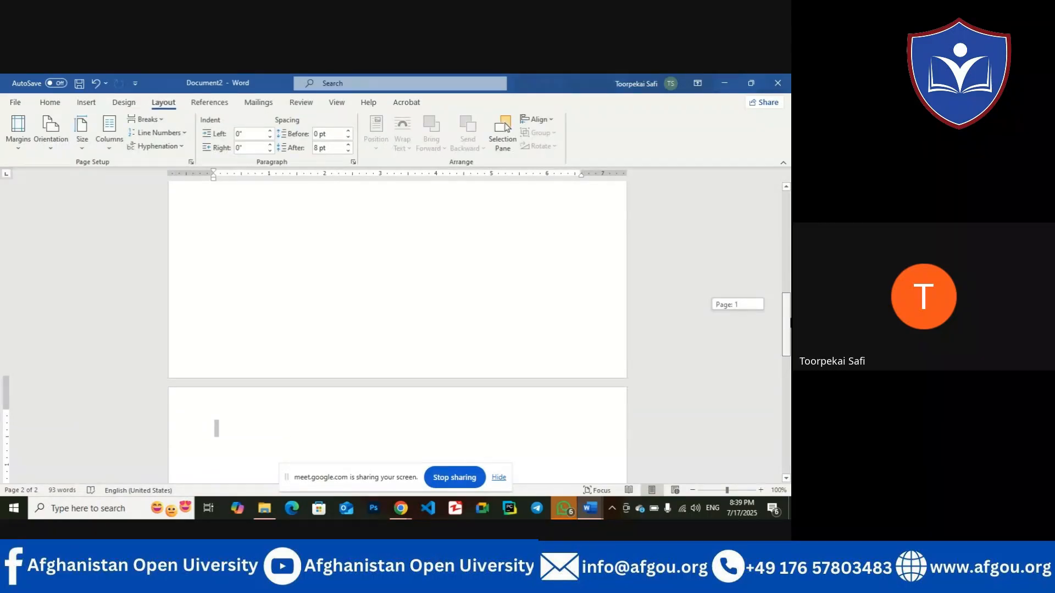
pyautogui.press('BackSpace')
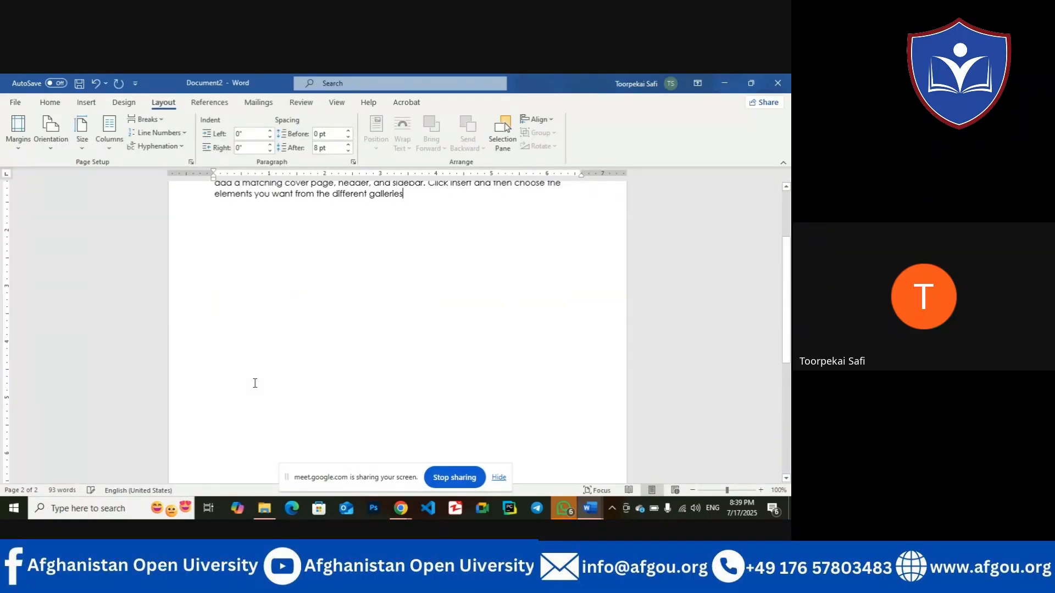
pyautogui.moveTo(785, 280); pyautogui.dragTo(786, 234)
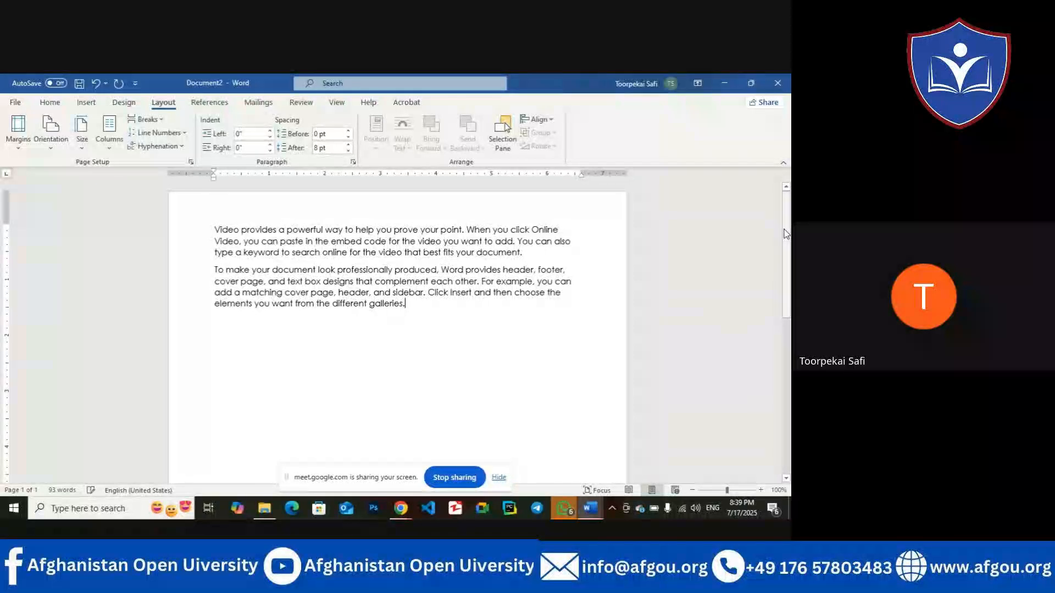
# Step: Insert a Continuous section break on a new line below the last sample paragraph
pyautogui.click(147, 119)
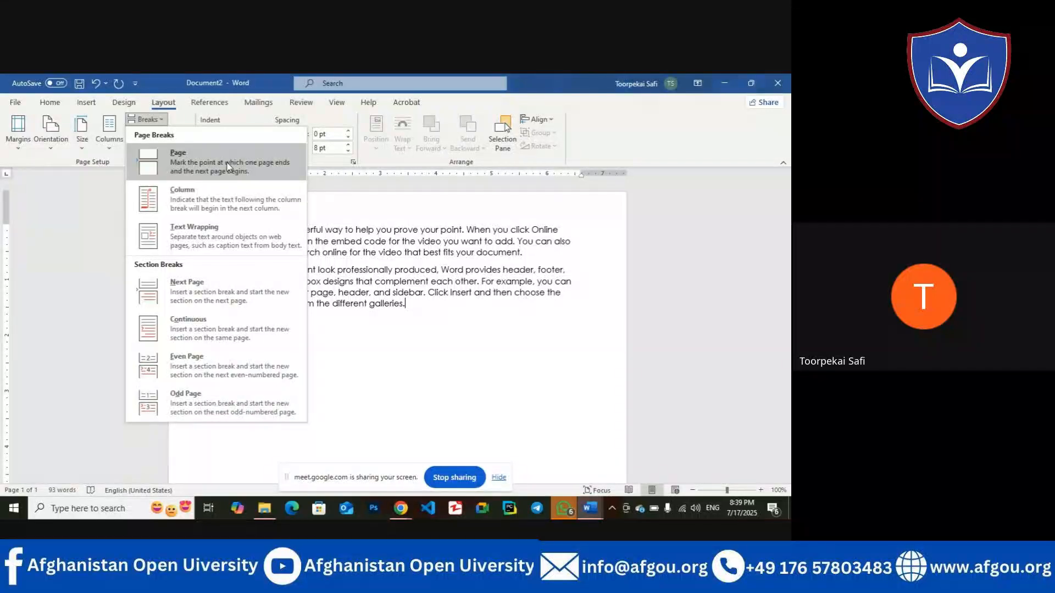
pyautogui.click(412, 308)
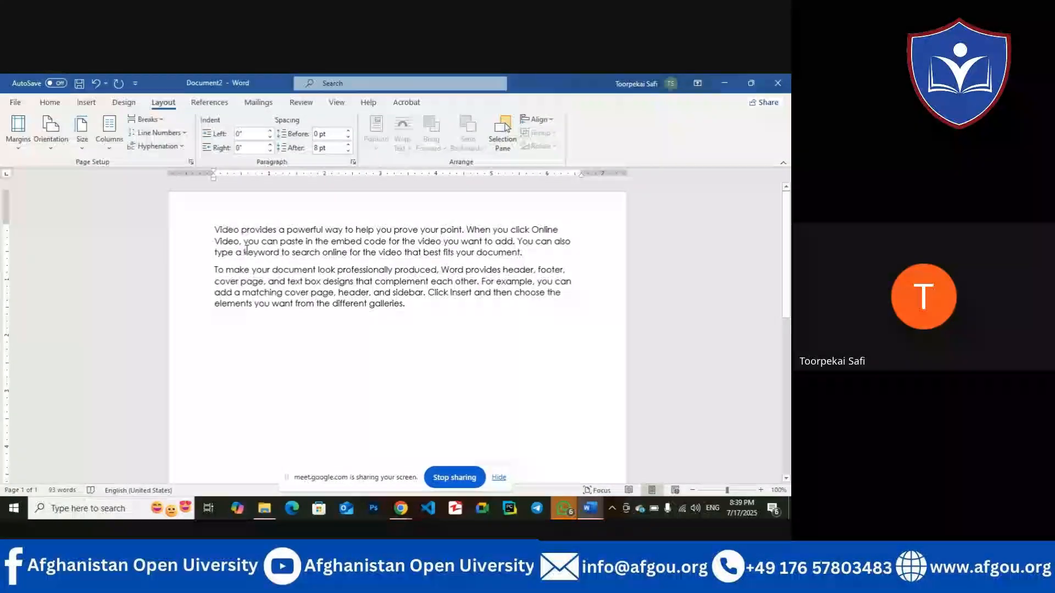
pyautogui.click(146, 120)
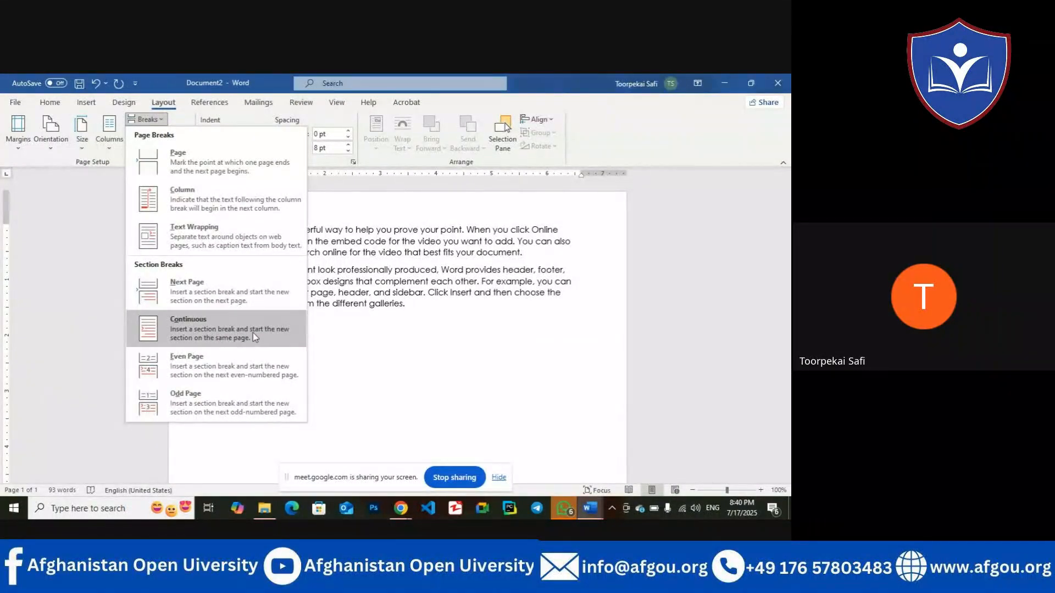
pyautogui.click(339, 321)
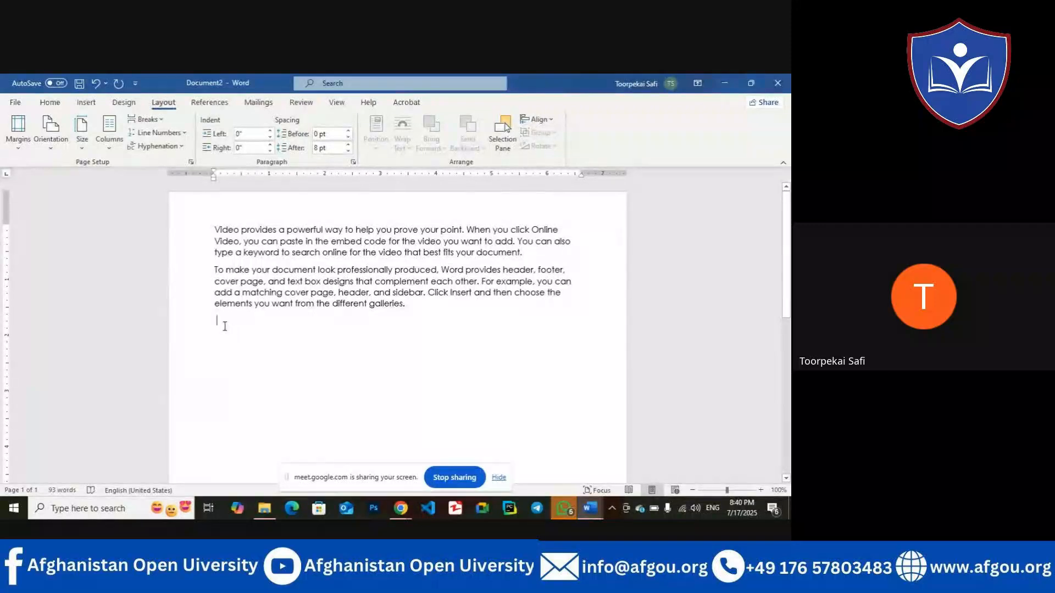
pyautogui.click(146, 119)
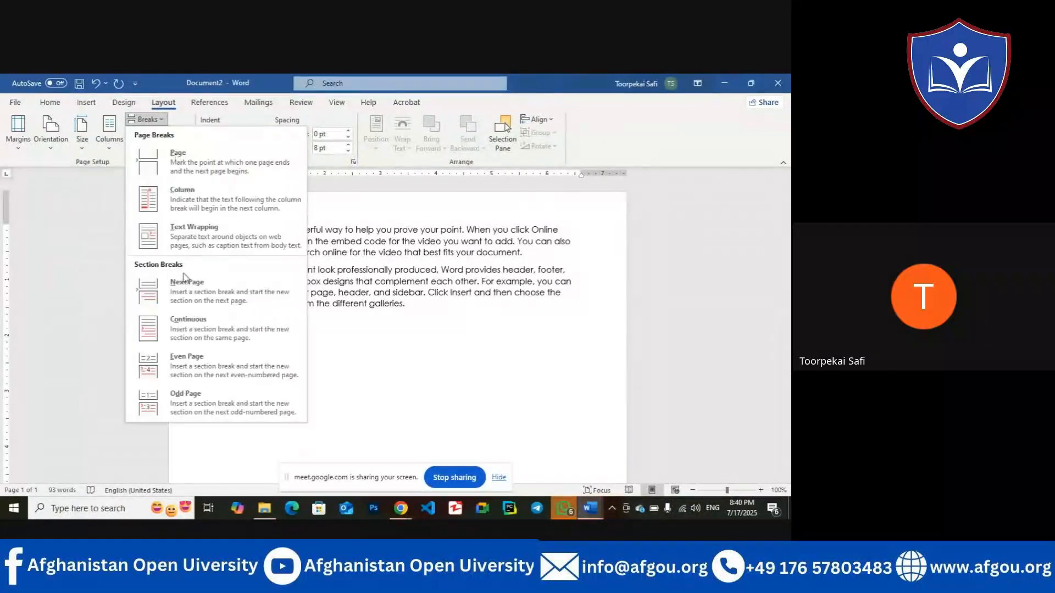
pyautogui.click(195, 323)
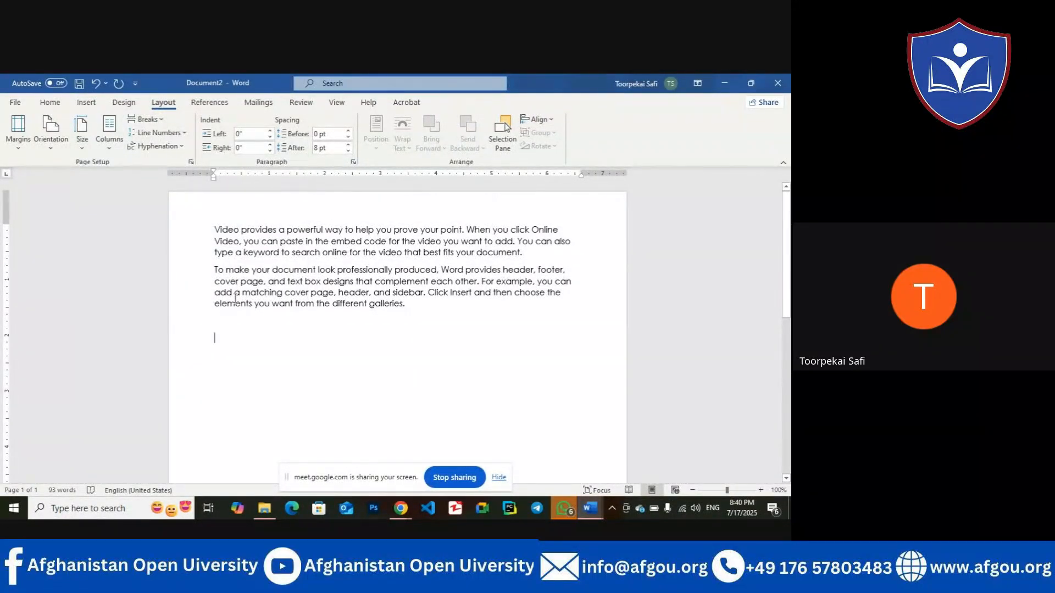
# Step: Fill the new section with five sample paragraphs using =rand(5) and insert a page break after them
pyautogui.write('=')
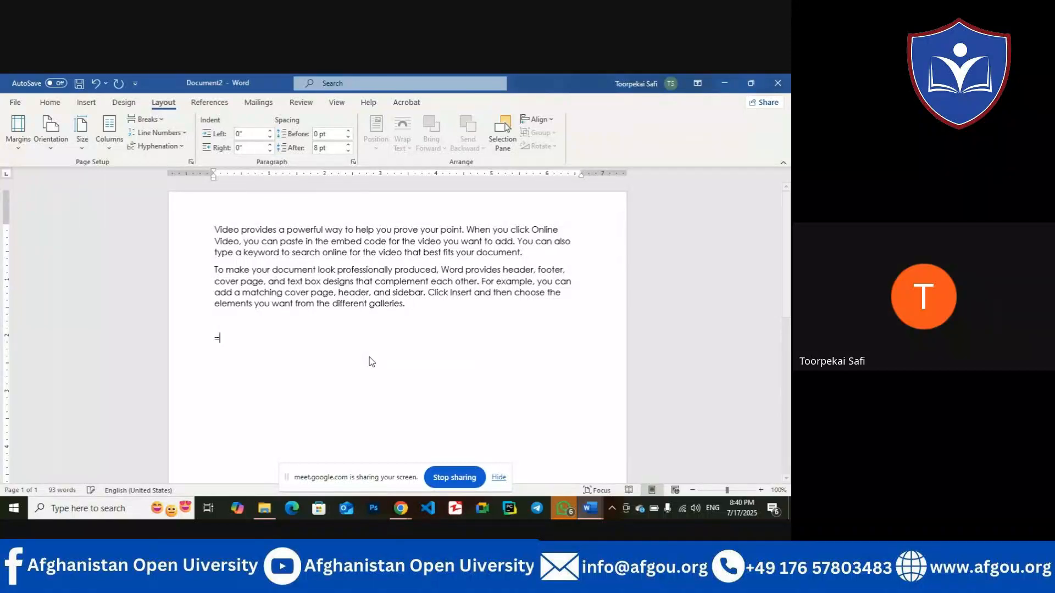
pyautogui.write('rand(5)')
pyautogui.press('Return')
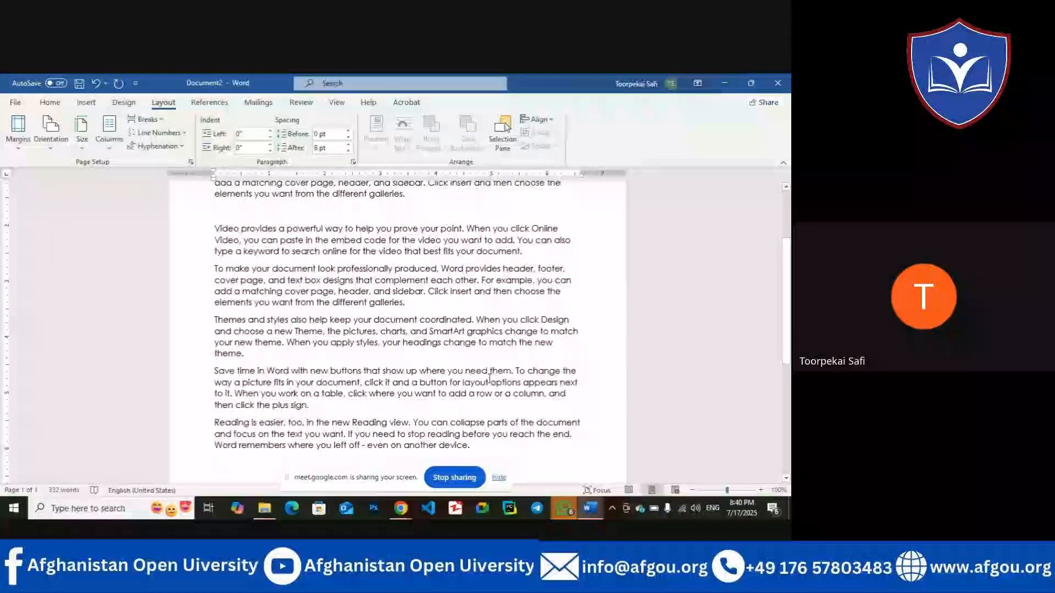
pyautogui.scroll(-3, 778, 357)
pyautogui.scroll(-4, 778, 358)
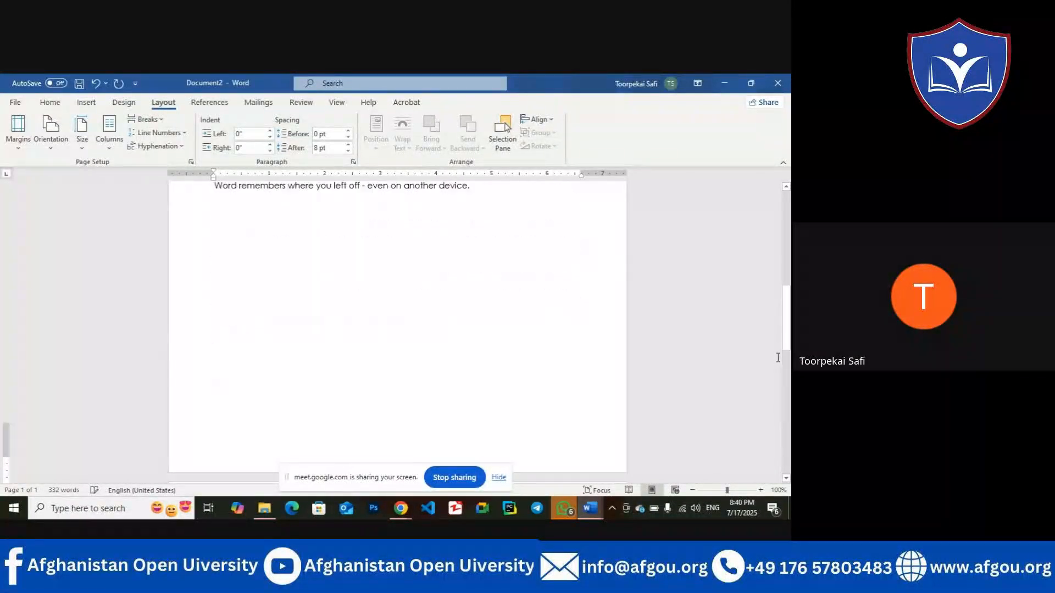
pyautogui.hotkey('ctrl', 'Return')
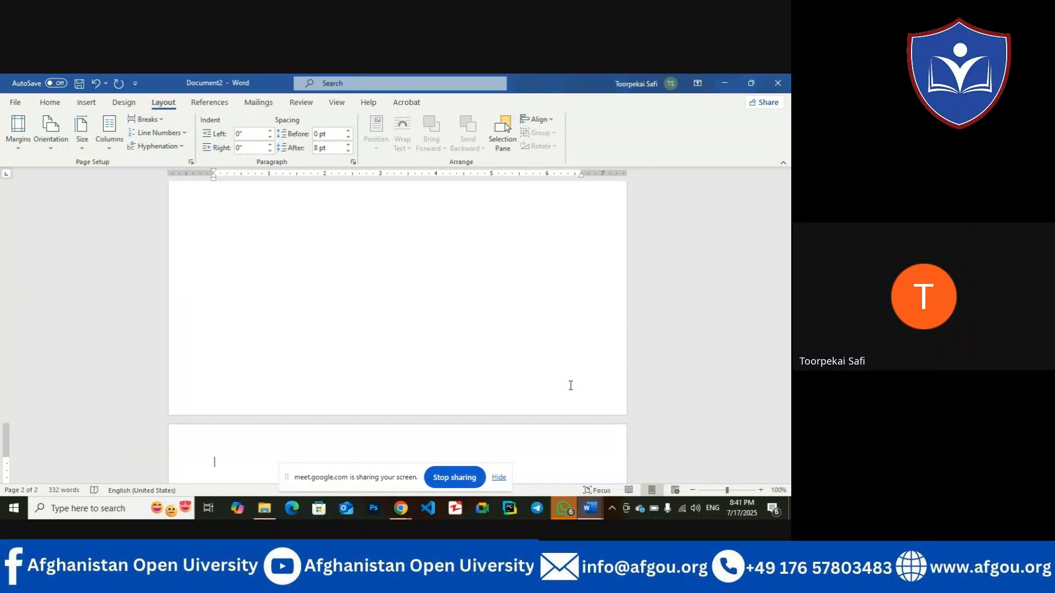
# Step: Jump to section 1 and section 2 with Go To to compare where each begins, and close the dialog
pyautogui.hotkey('ctrl', 'g')
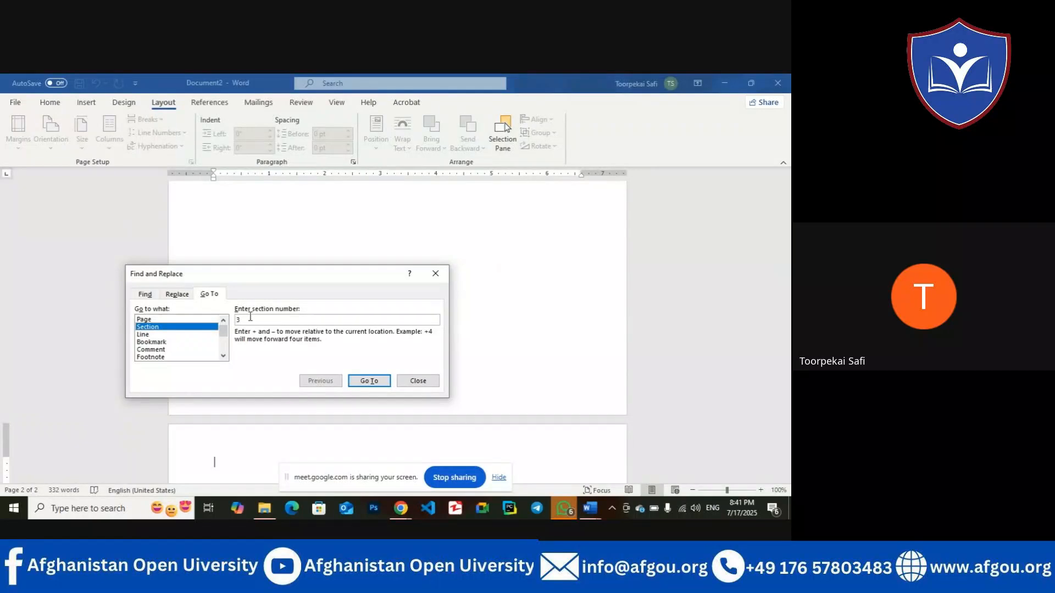
pyautogui.press('BackSpace')
pyautogui.write('1')
pyautogui.press('Return')
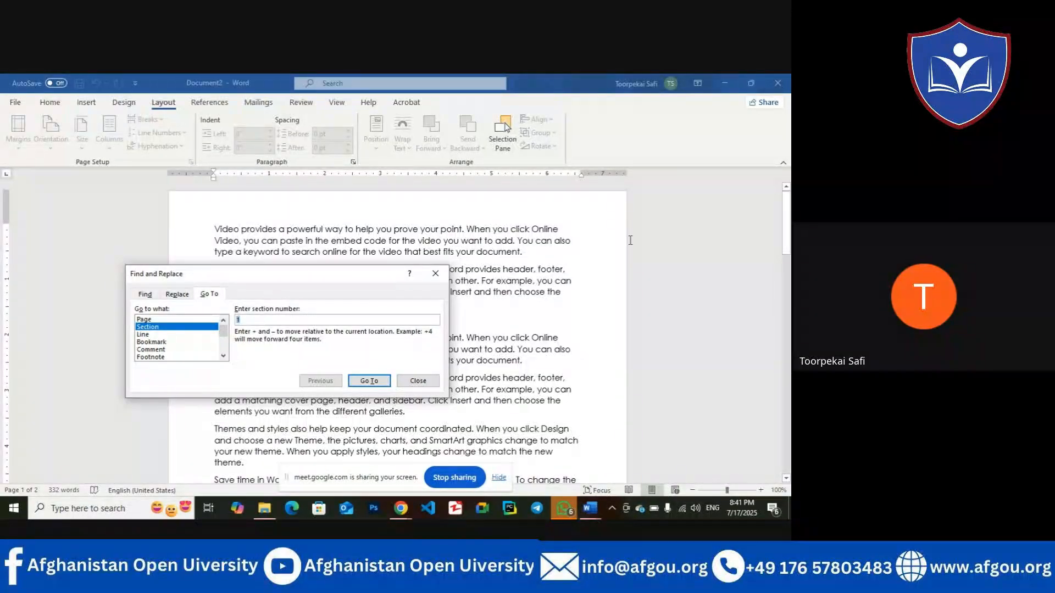
pyautogui.press('BackSpace')
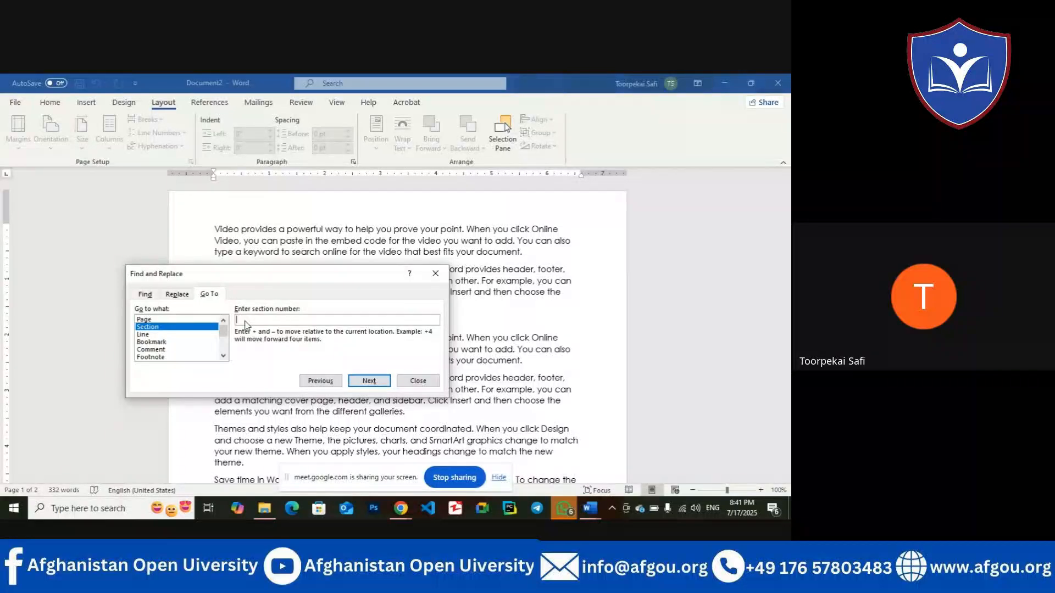
pyautogui.moveTo(323, 273); pyautogui.dragTo(671, 107)
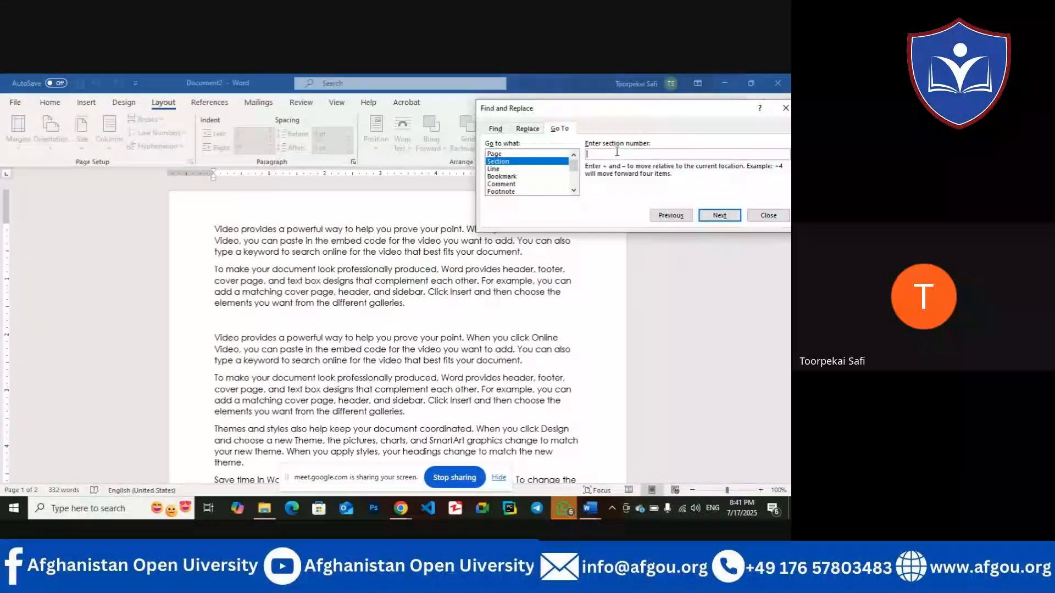
pyautogui.write('2')
pyautogui.press('Return')
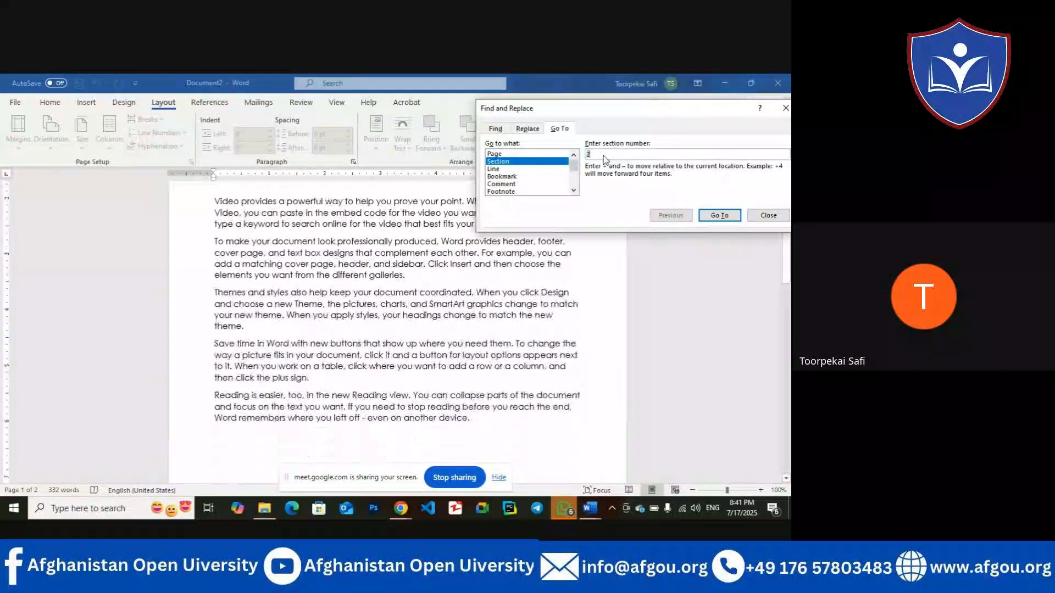
pyautogui.moveTo(785, 240); pyautogui.dragTo(789, 279)
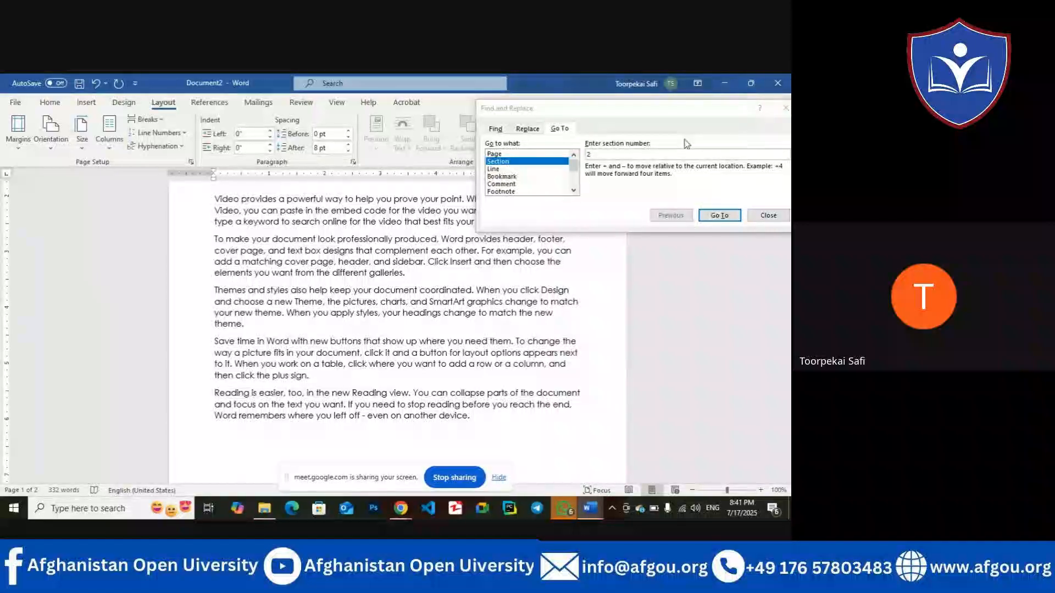
pyautogui.click(785, 110)
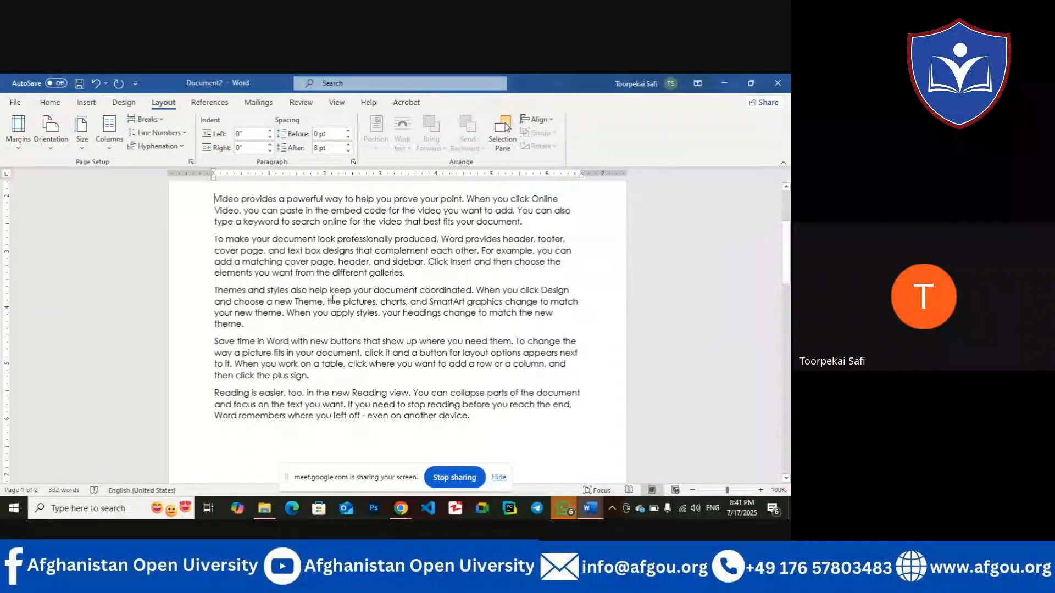
pyautogui.click(146, 119)
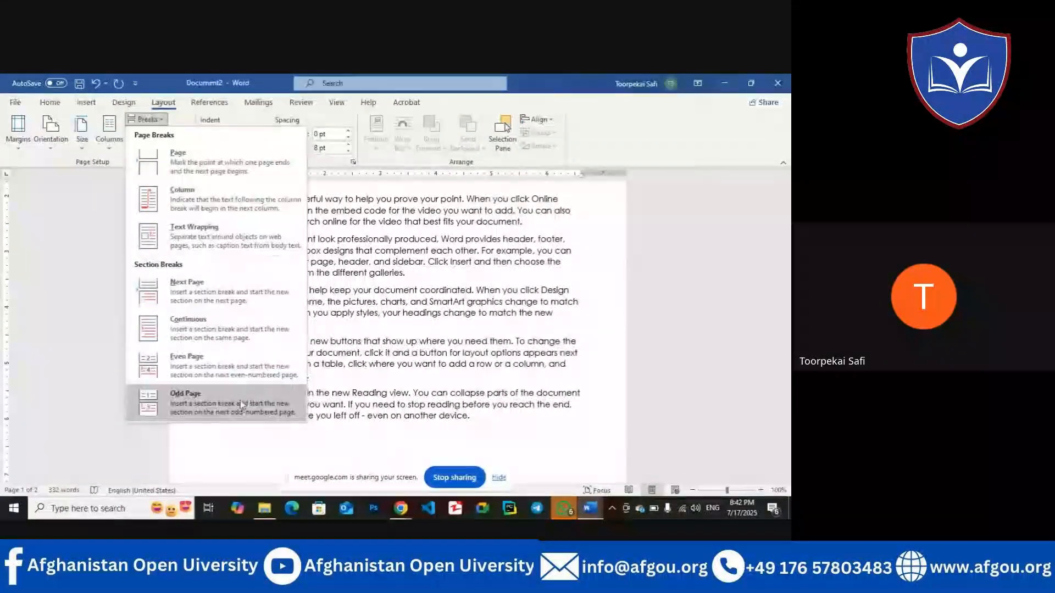
pyautogui.click(654, 402)
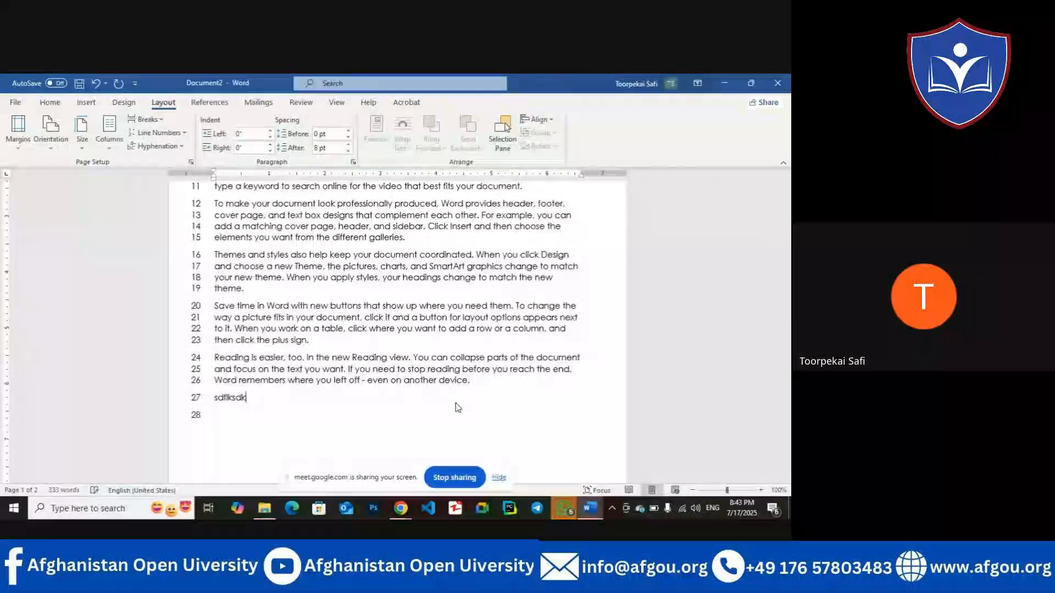
# Step: Add the filler lines sdflksdk, sdfjsdjf and shfdkjsdf below the last paragraph, followed by three sample paragraphs using =rand(3)
pyautogui.write('sdflsdjf')
pyautogui.press('Return')
pyautogui.write('shfdkjsdf')
pyautogui.press('Return')
pyautogui.write('=rand()')
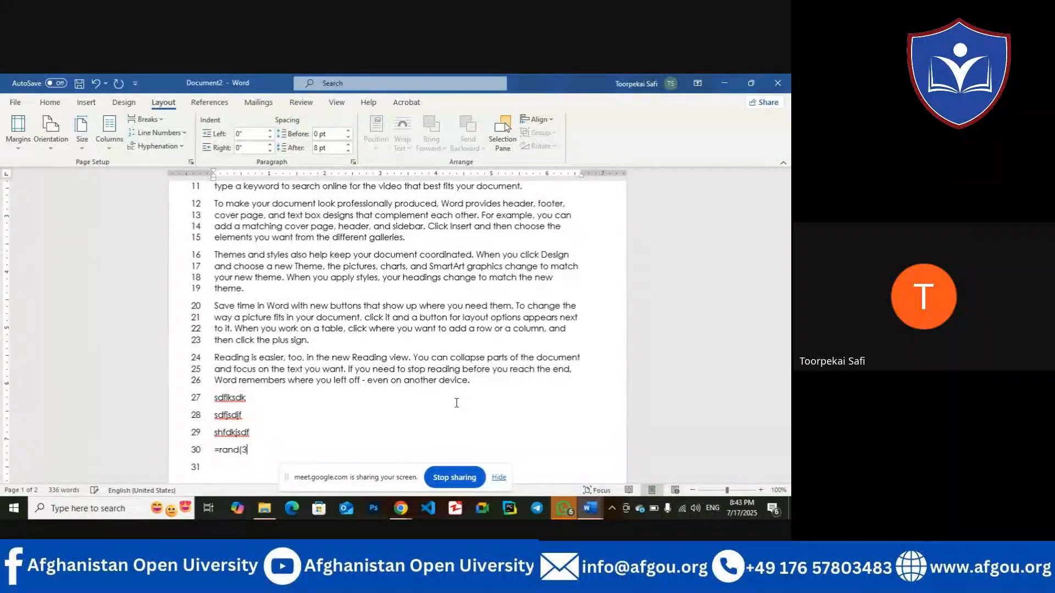
pyautogui.press('Return')
# Step: Generate another three sample paragraphs with =rand(3) at the end of the text so it runs onto the second page
pyautogui.moveTo(786, 312); pyautogui.dragTo(784, 349)
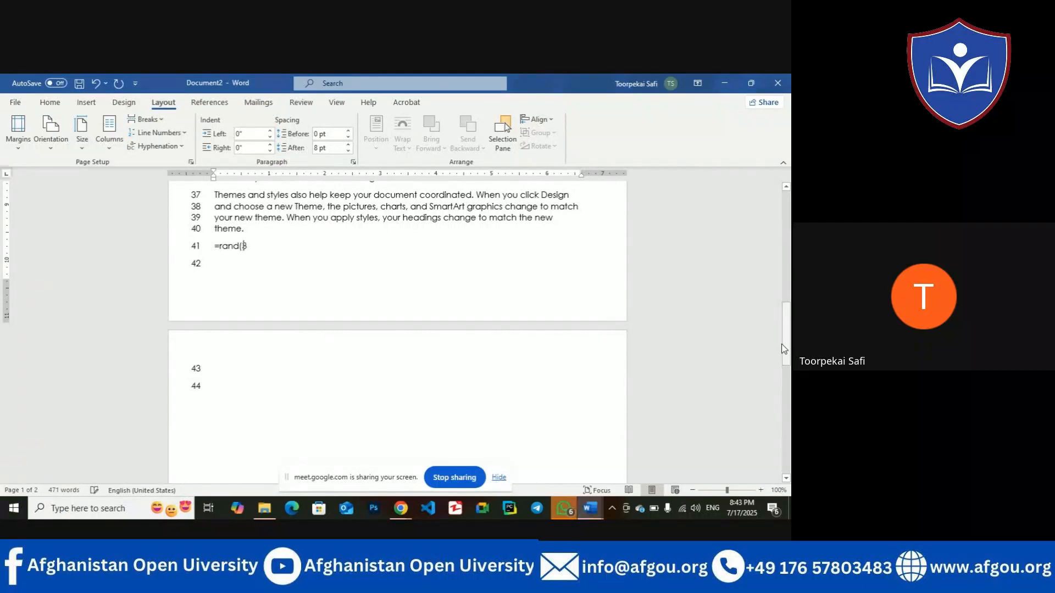
pyautogui.write('=rand(3)')
pyautogui.press('Return')
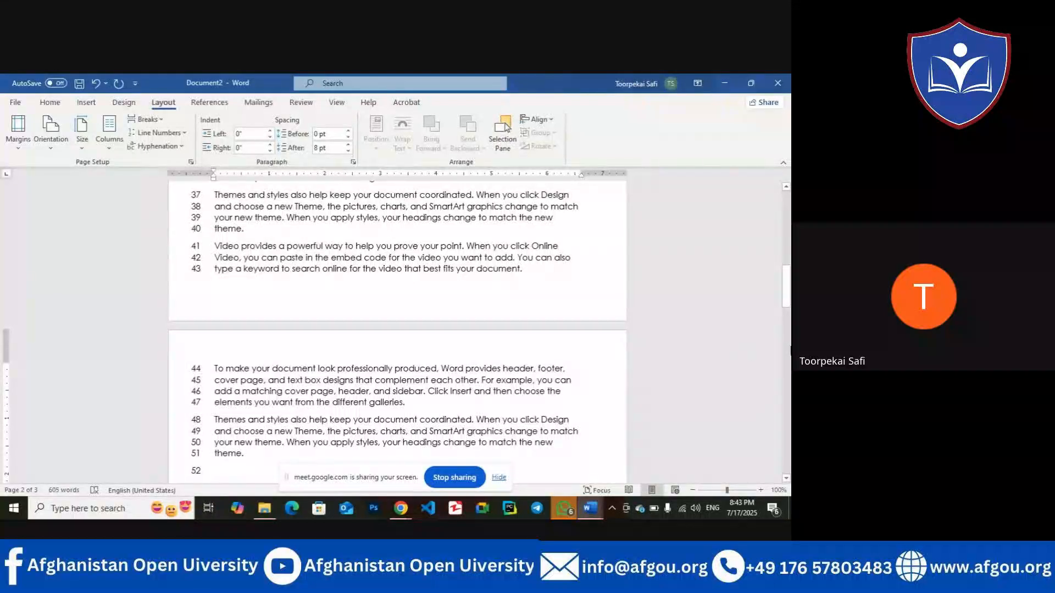
pyautogui.moveTo(787, 304); pyautogui.dragTo(788, 327)
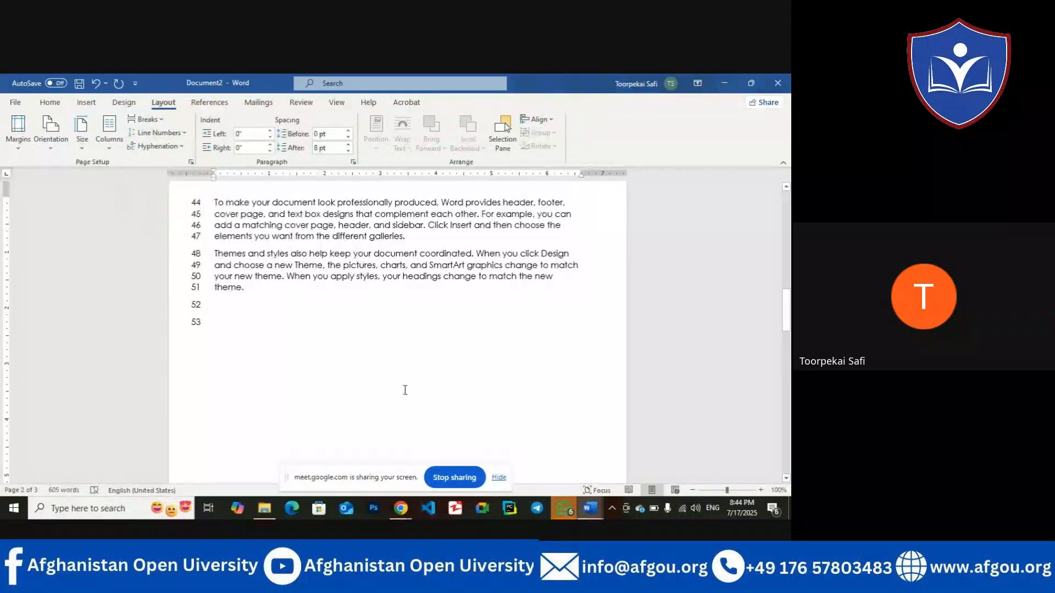
# Step: Review the Line Numbers options and examine how the continuous numbering runs from the first page onto the second
pyautogui.moveTo(400, 507)
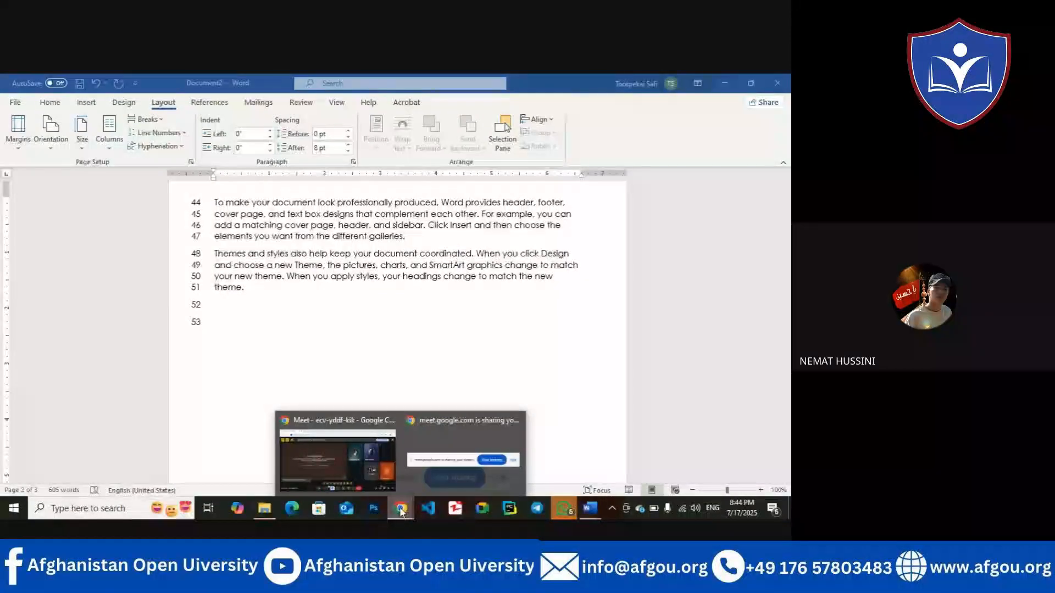
pyautogui.click(602, 350)
pyautogui.moveTo(786, 305); pyautogui.dragTo(765, 199)
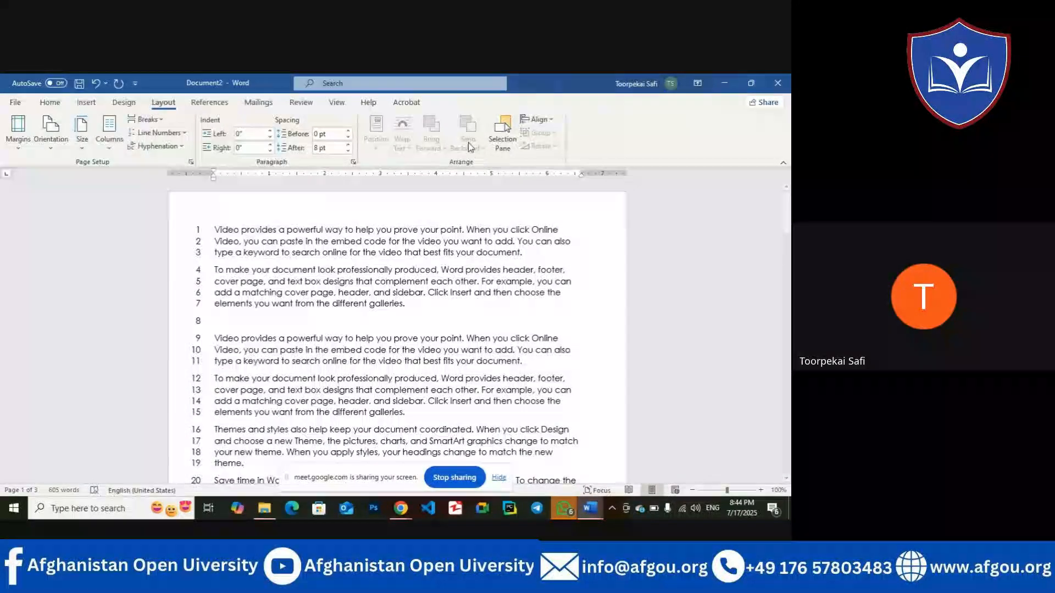
pyautogui.click(178, 134)
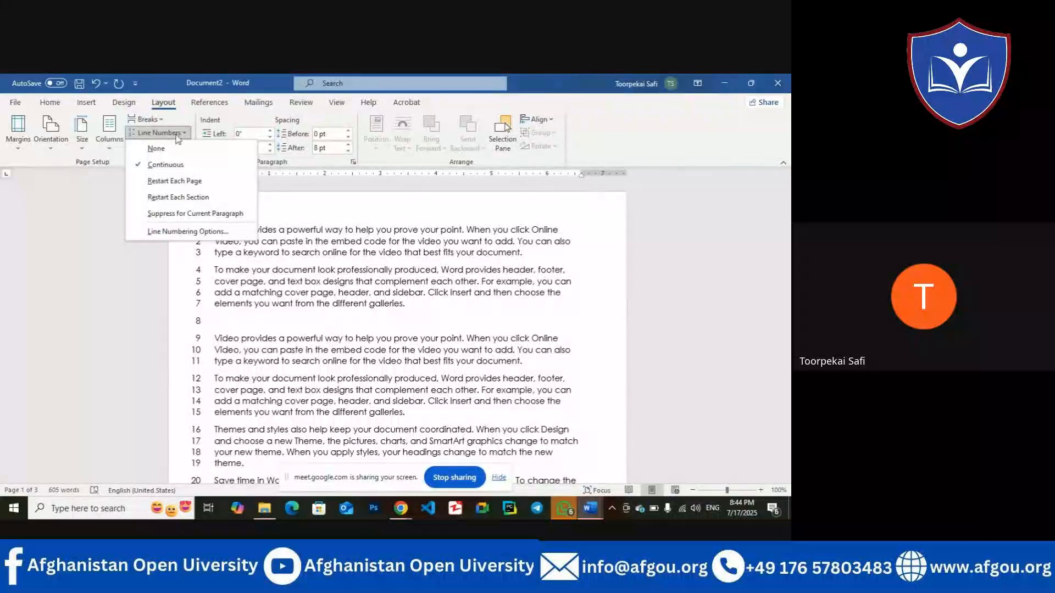
pyautogui.click(307, 199)
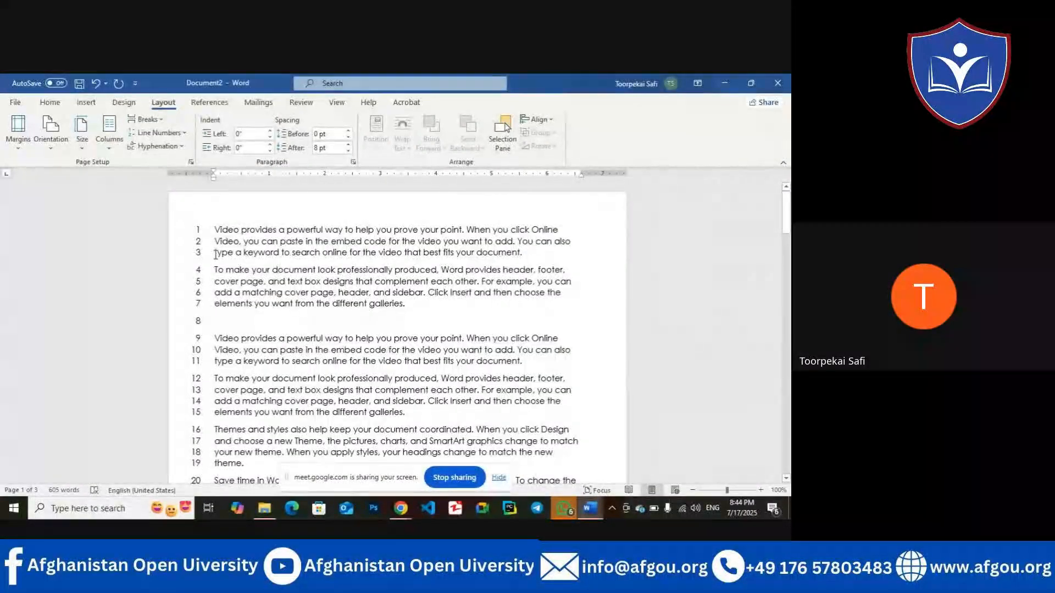
pyautogui.moveTo(786, 211); pyautogui.dragTo(789, 270)
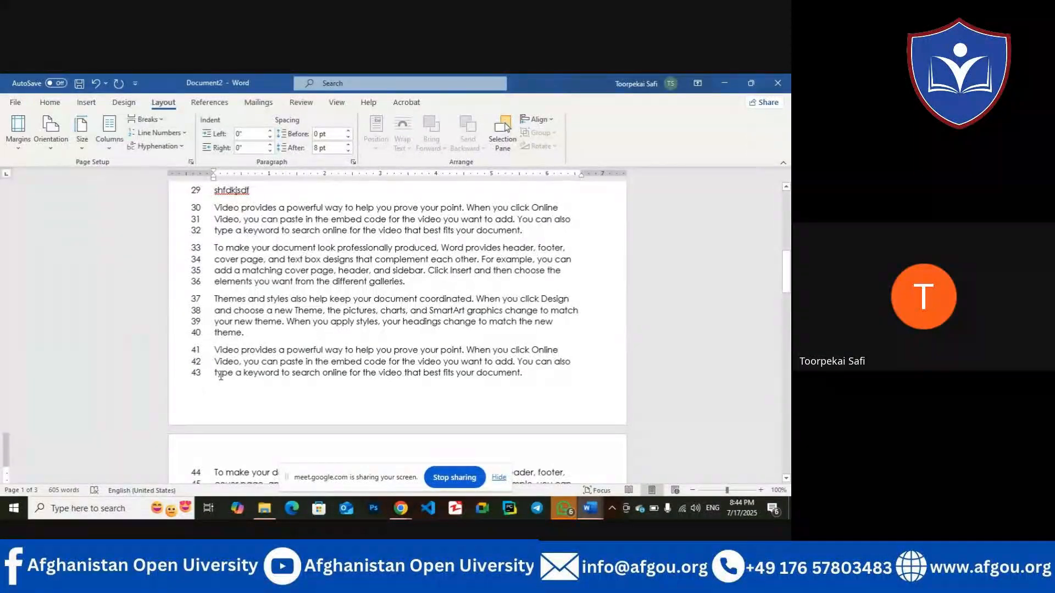
pyautogui.moveTo(787, 272); pyautogui.dragTo(789, 290)
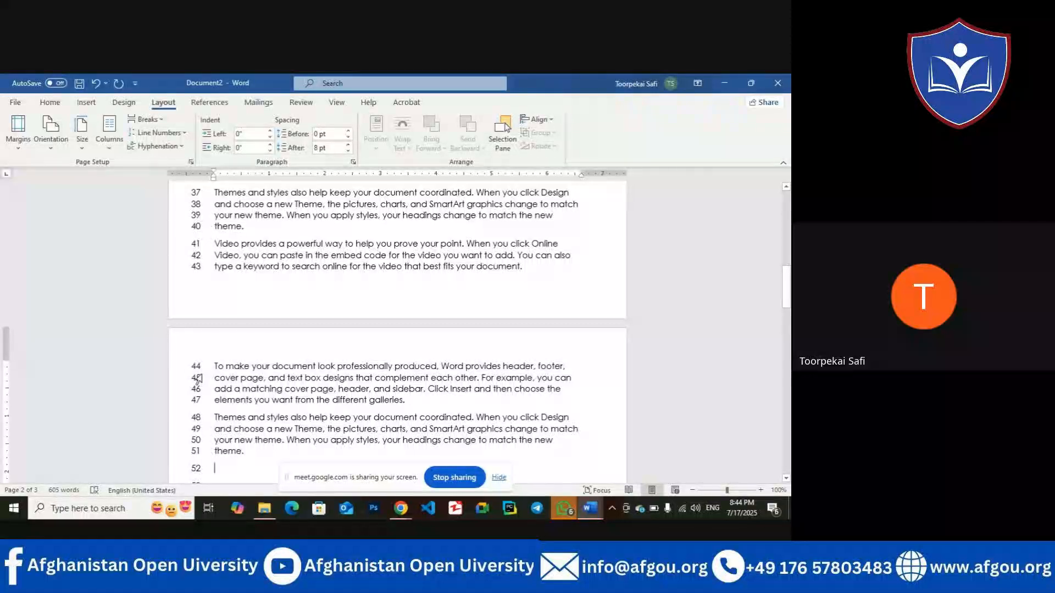
# Step: Extend the document onto further pages with ten sample paragraphs using =rand(10) on the empty line after the last paragraph
pyautogui.moveTo(788, 286); pyautogui.dragTo(787, 306)
pyautogui.write('=rand')
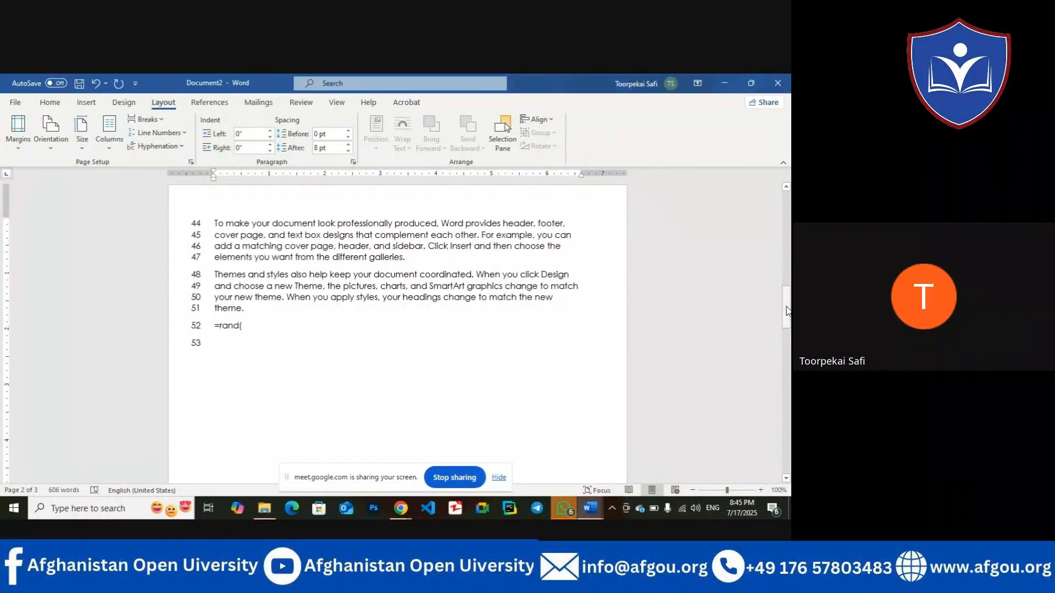
pyautogui.write('(10)')
pyautogui.press('Return')
pyautogui.moveTo(787, 311); pyautogui.dragTo(788, 331)
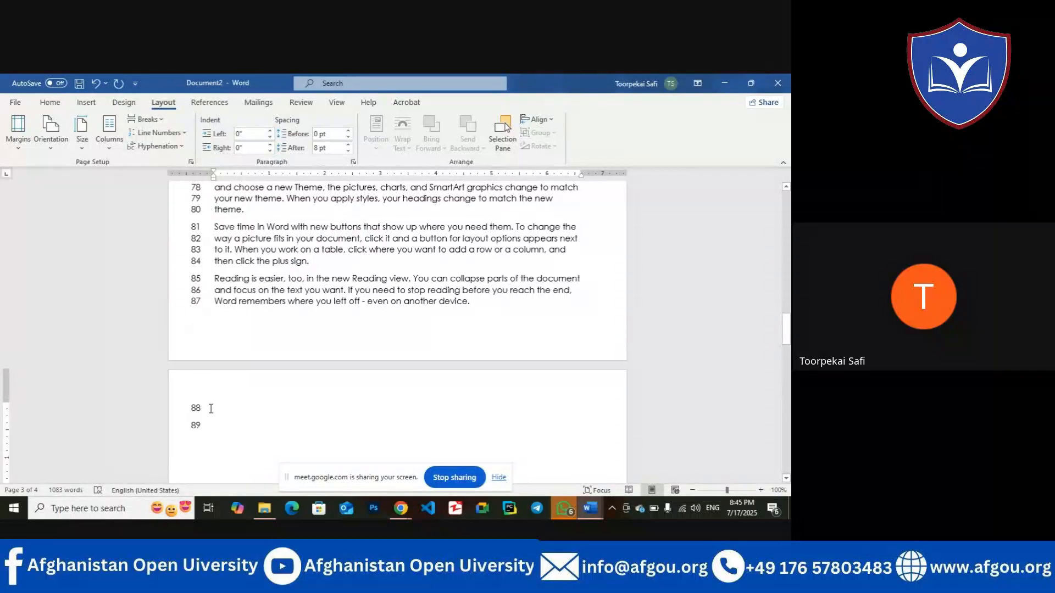
# Step: Set the line numbering to Restart Each Page and check the numbers across the page boundaries
pyautogui.click(186, 133)
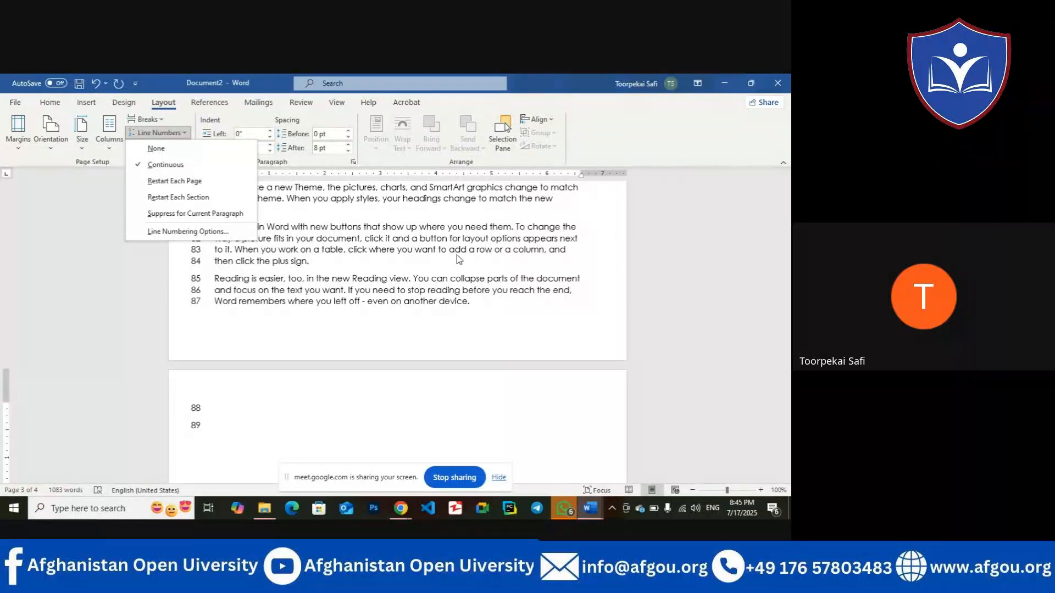
pyautogui.click(174, 182)
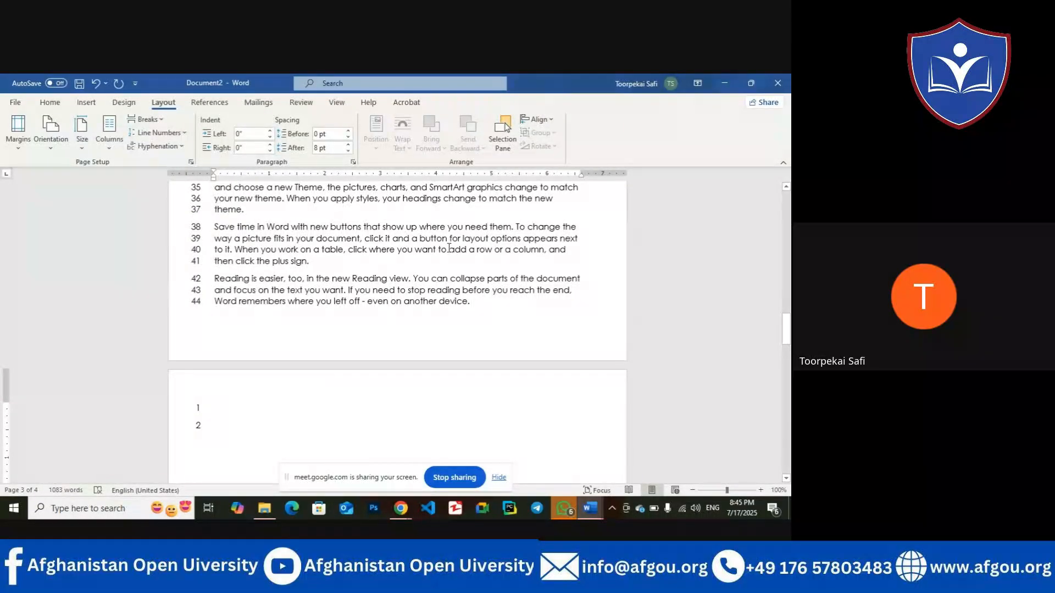
pyautogui.moveTo(786, 330); pyautogui.dragTo(783, 258)
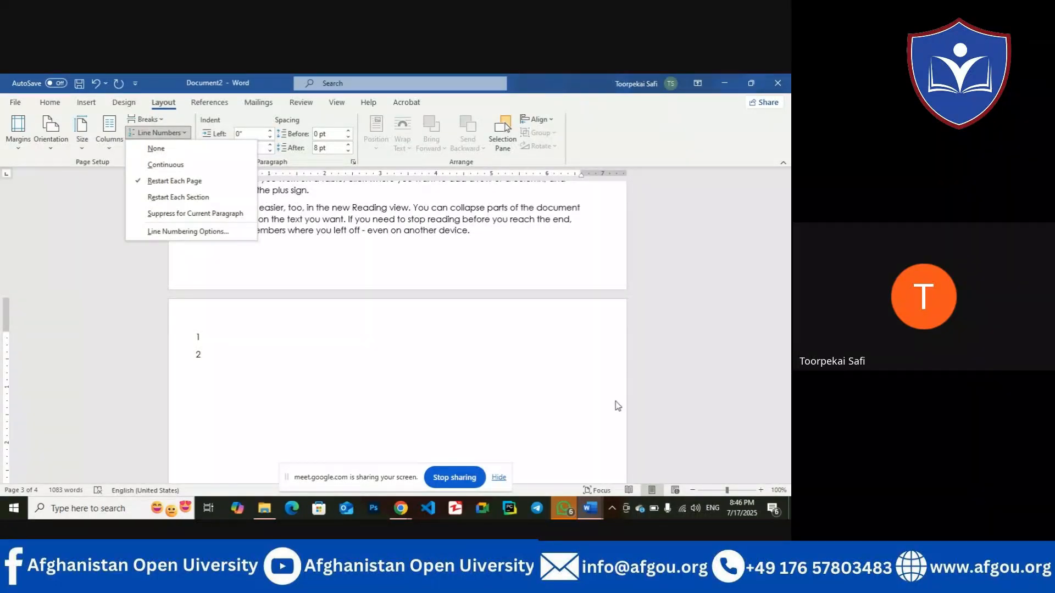
pyautogui.click(520, 364)
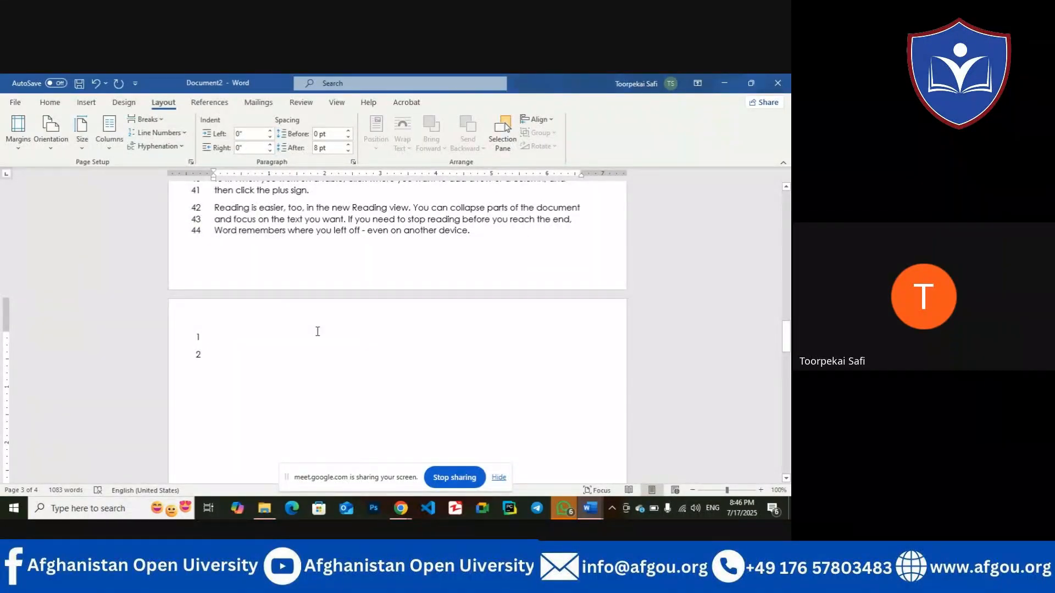
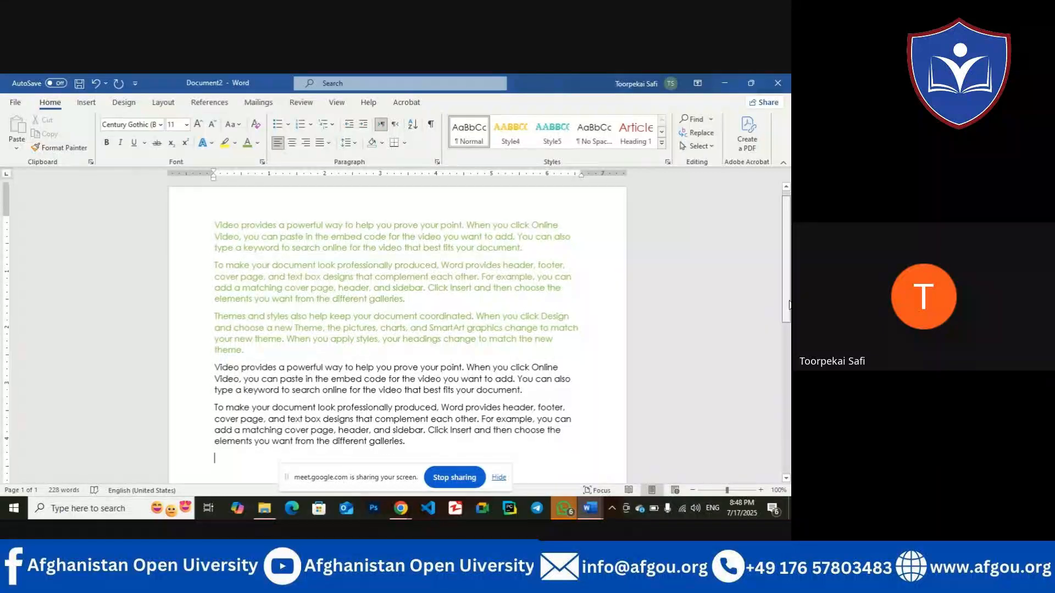
# Step: Insert a Continuous section break after the second black paragraph and generate three sample paragraphs there with the =rand function
pyautogui.click(167, 104)
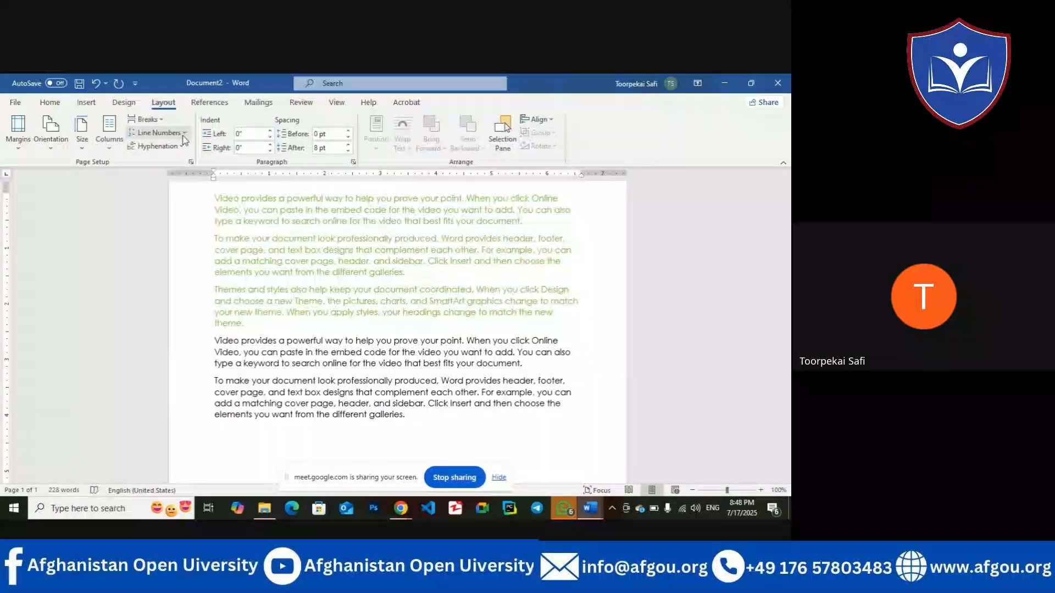
pyautogui.click(146, 119)
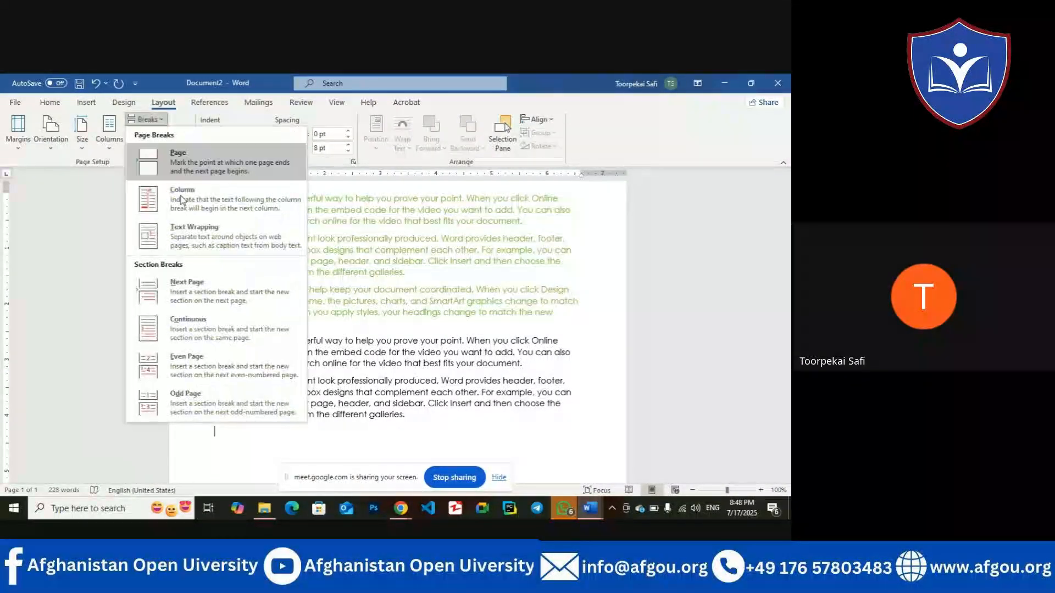
pyautogui.click(194, 332)
pyautogui.write('=rand()')
pyautogui.press('Return')
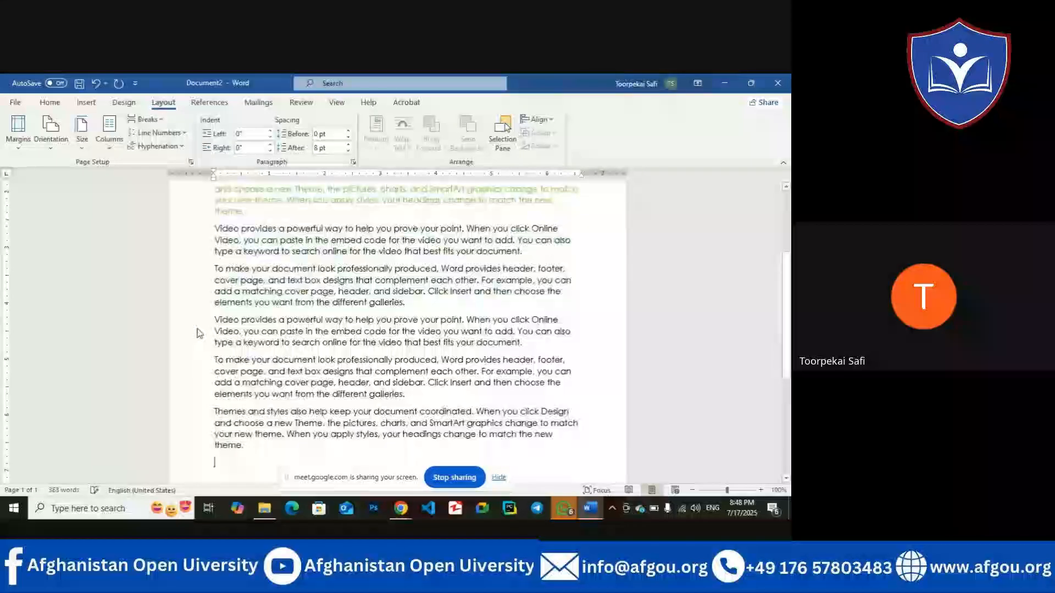
# Step: Recolour the two black paragraphs directly below the green text in the darkest blue theme font colour
pyautogui.moveTo(408, 308); pyautogui.dragTo(214, 229)
pyautogui.click(50, 102)
pyautogui.click(257, 143)
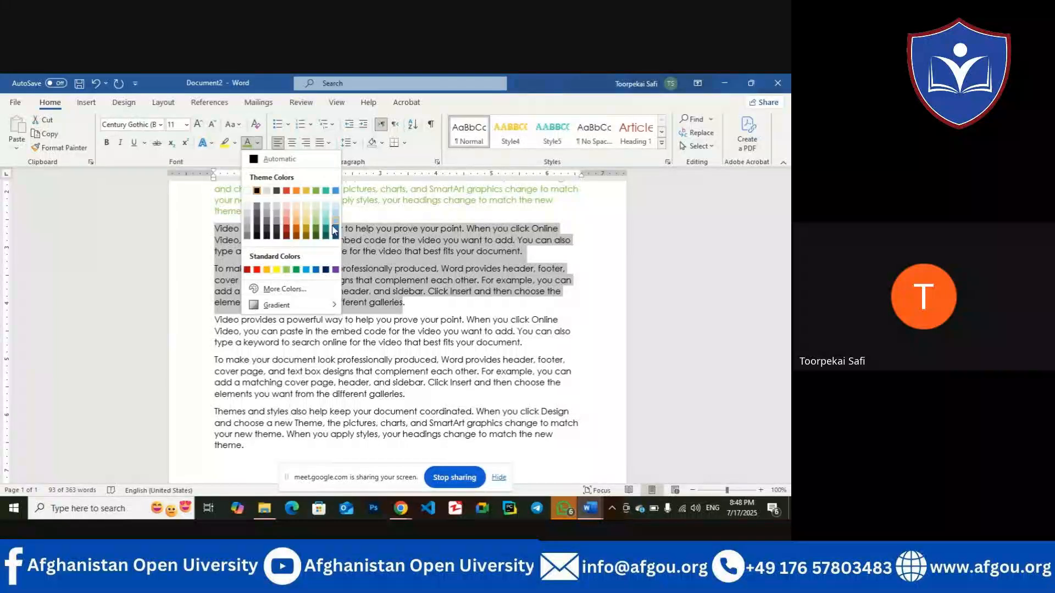
pyautogui.click(339, 237)
pyautogui.click(494, 300)
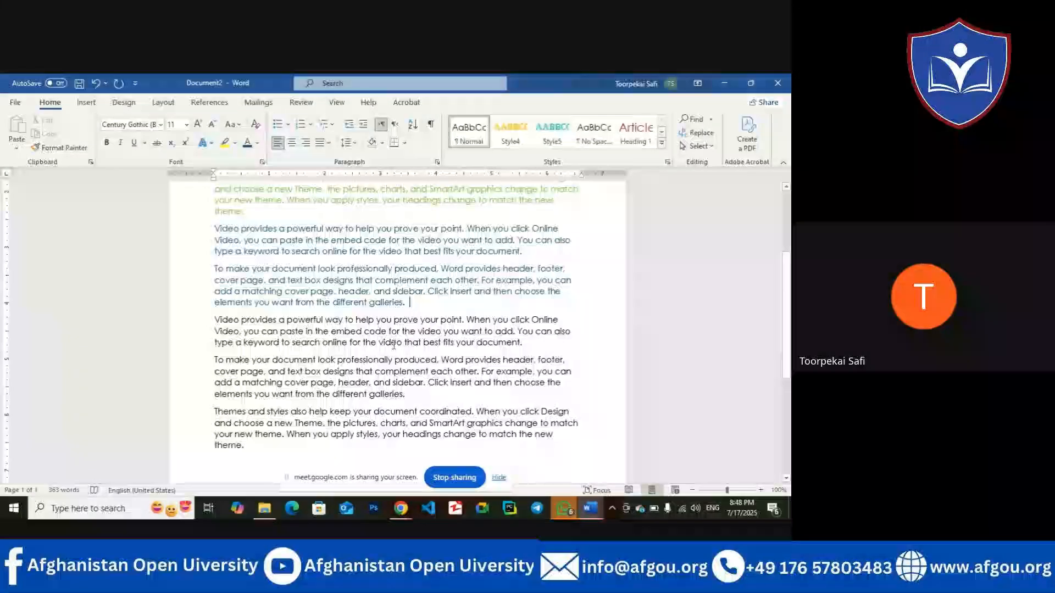
# Step: Try Restart Each Section line numbering on the blue section alone, and reset its line numbering to None
pyautogui.moveTo(786, 324); pyautogui.dragTo(786, 262)
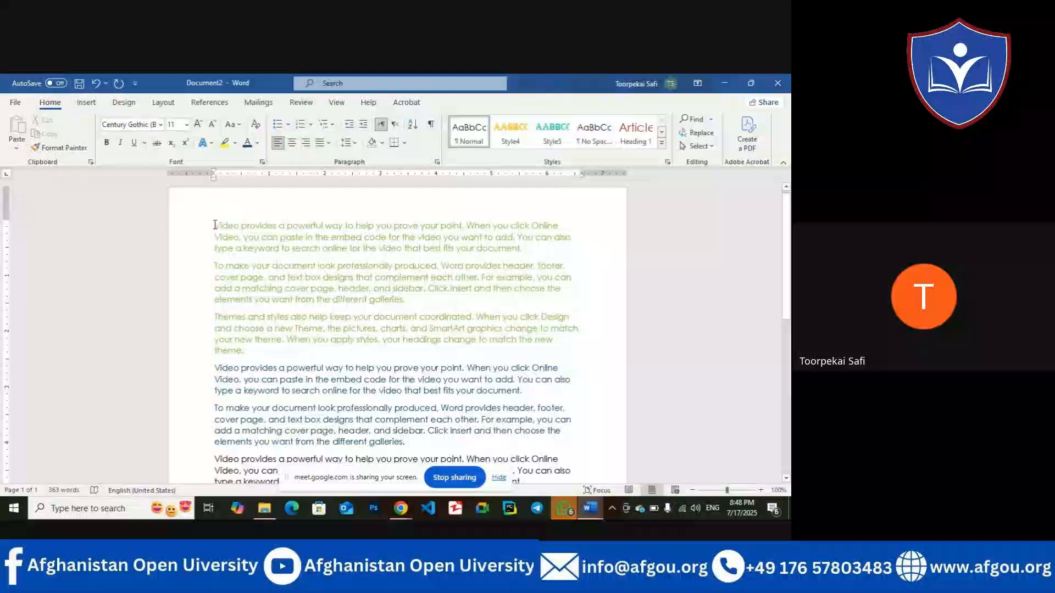
pyautogui.click(163, 103)
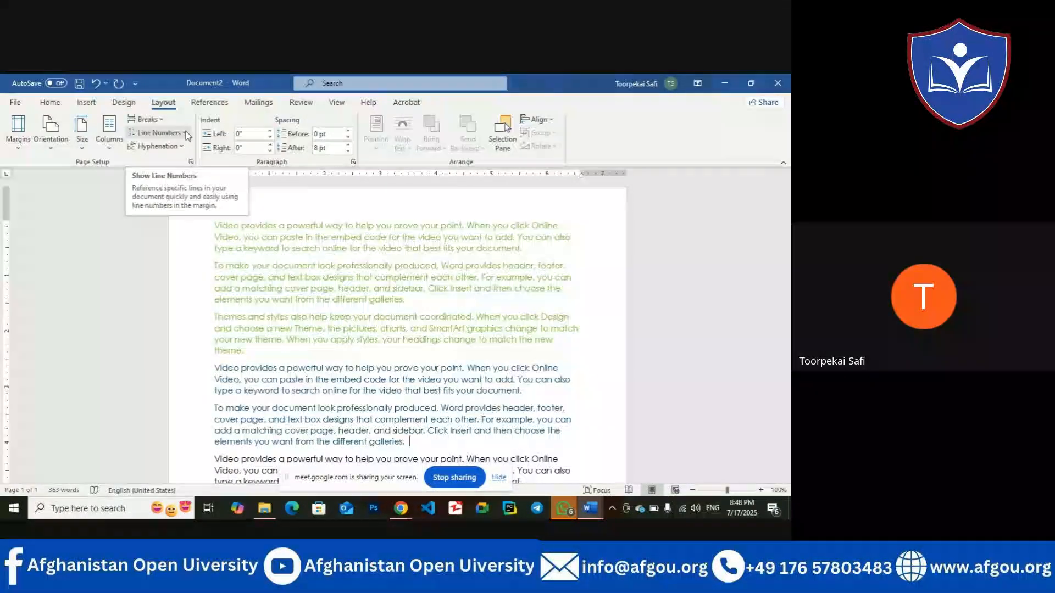
pyautogui.click(186, 133)
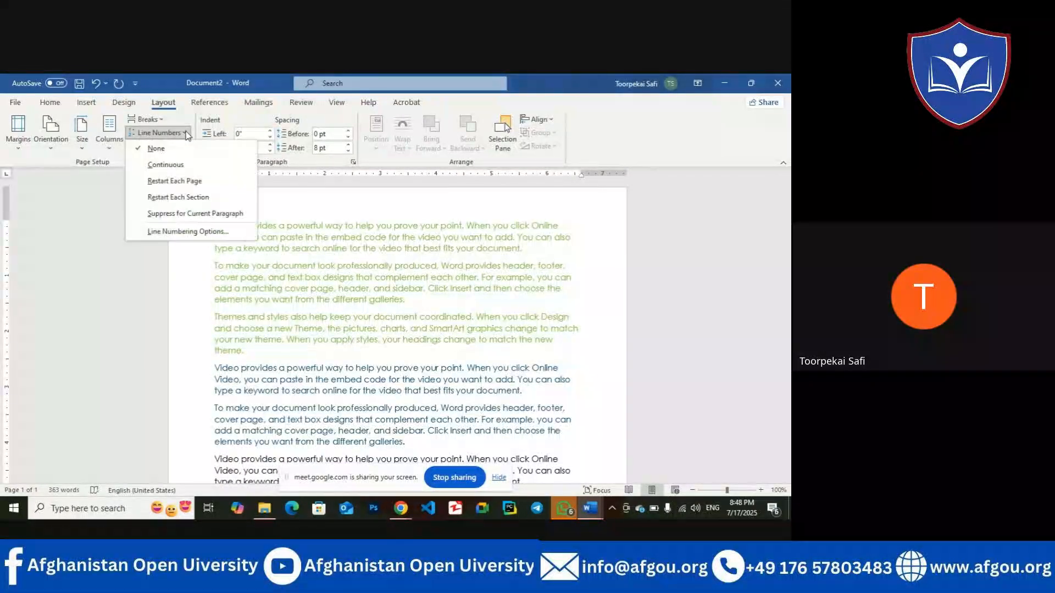
pyautogui.click(188, 204)
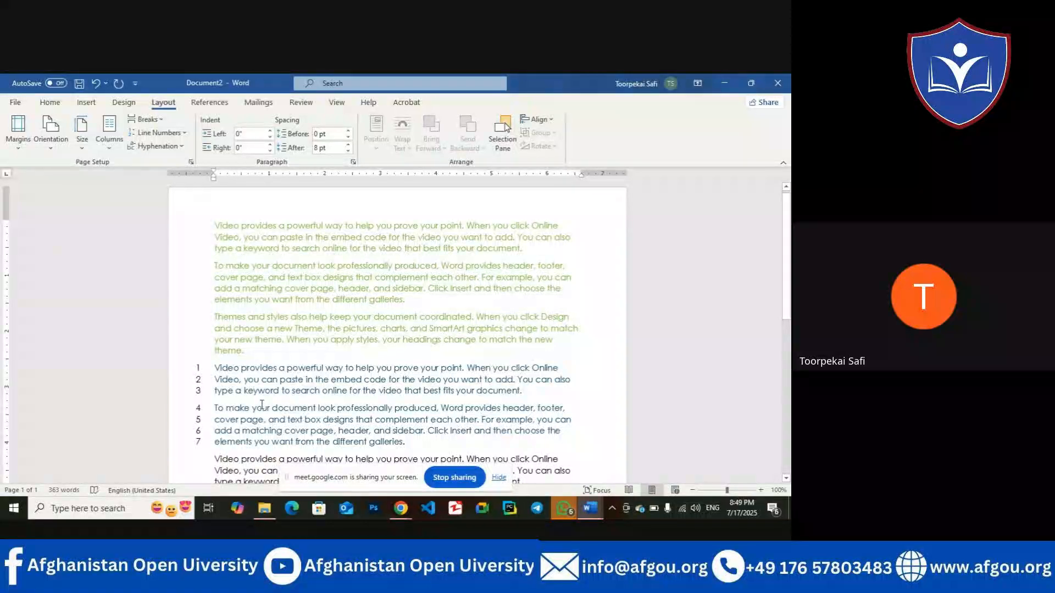
pyautogui.click(177, 133)
pyautogui.click(159, 148)
# Step: Apply Restart Each Section line numbering to the whole document and check the numbers in the green, blue and black sections
pyautogui.hotkey('ctrl', 'a')
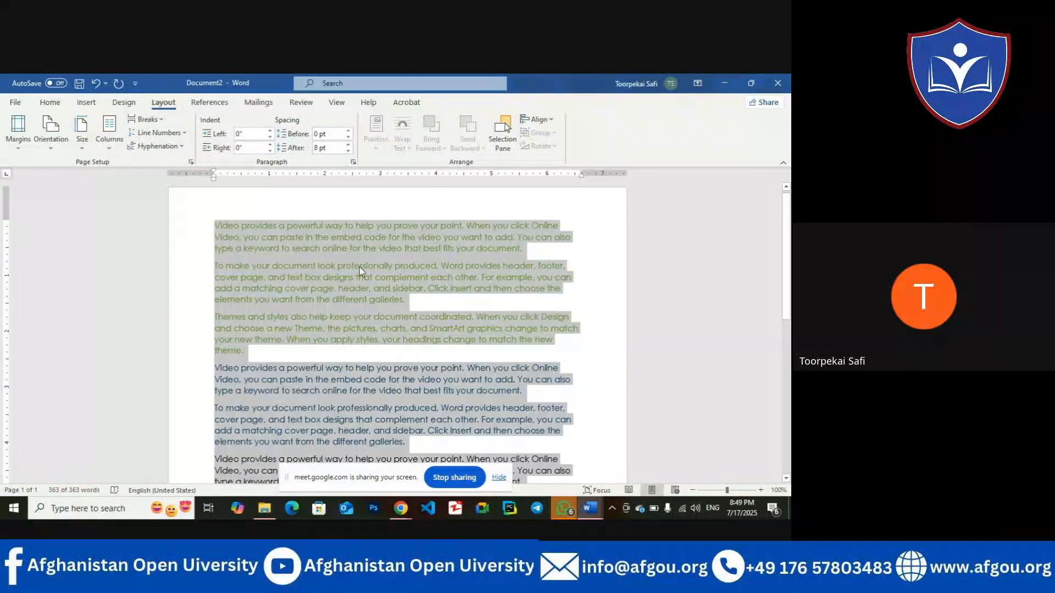
pyautogui.click(185, 133)
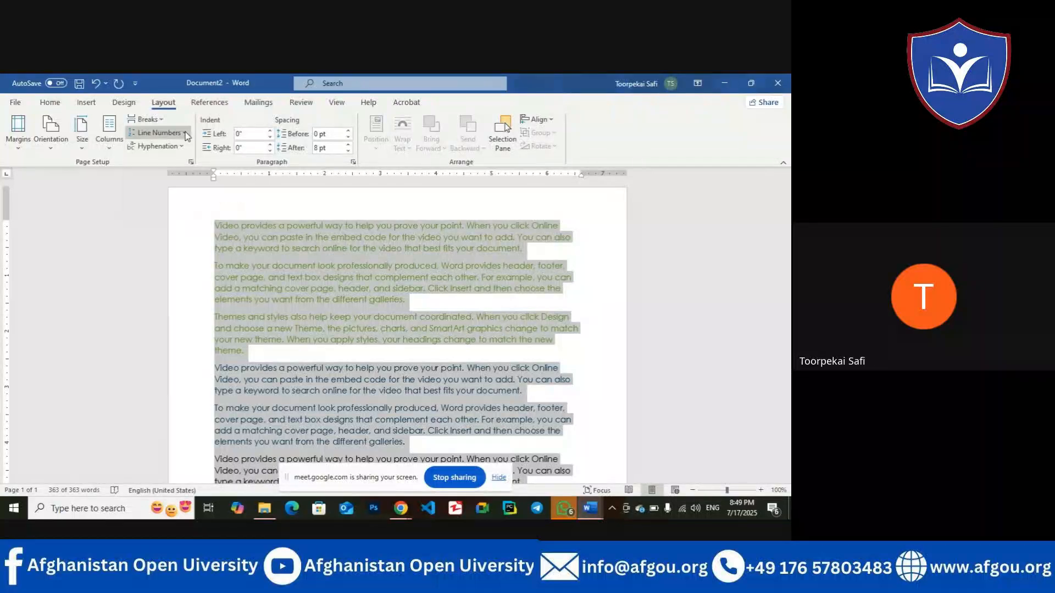
pyautogui.click(181, 182)
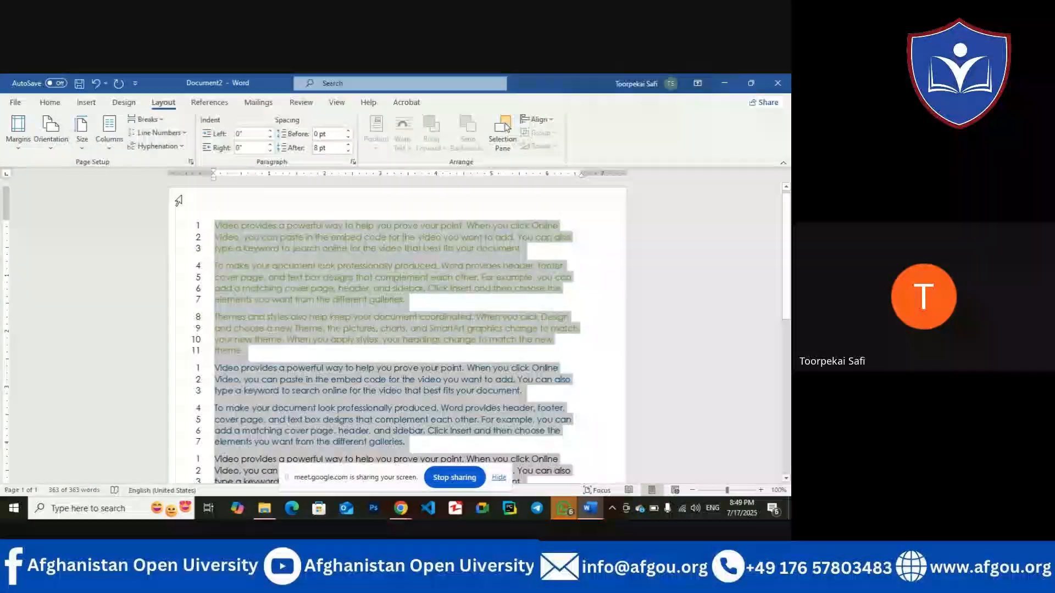
pyautogui.click(590, 296)
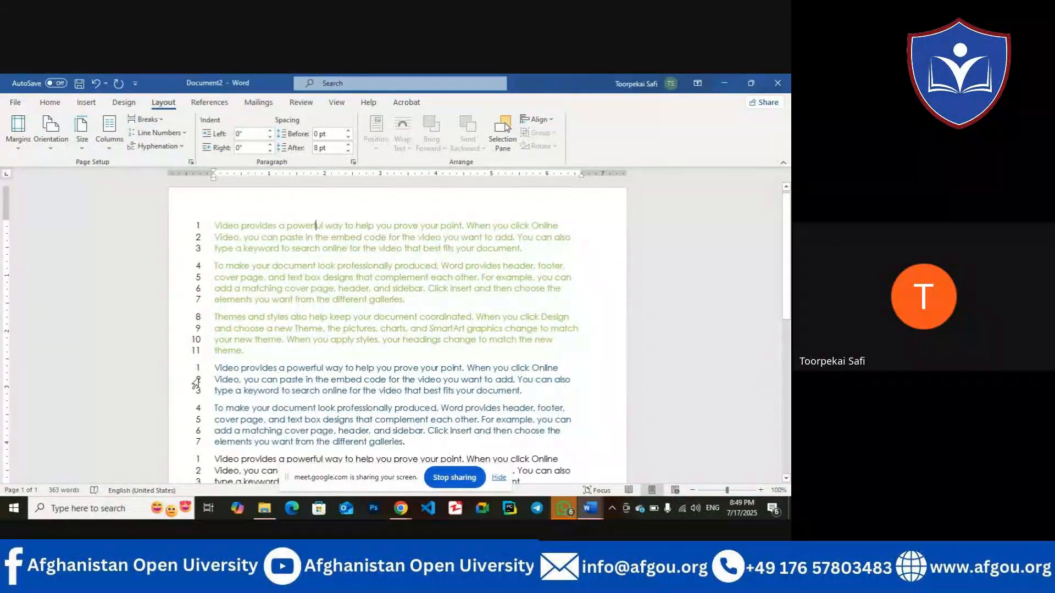
pyautogui.scroll(-3, 261, 403)
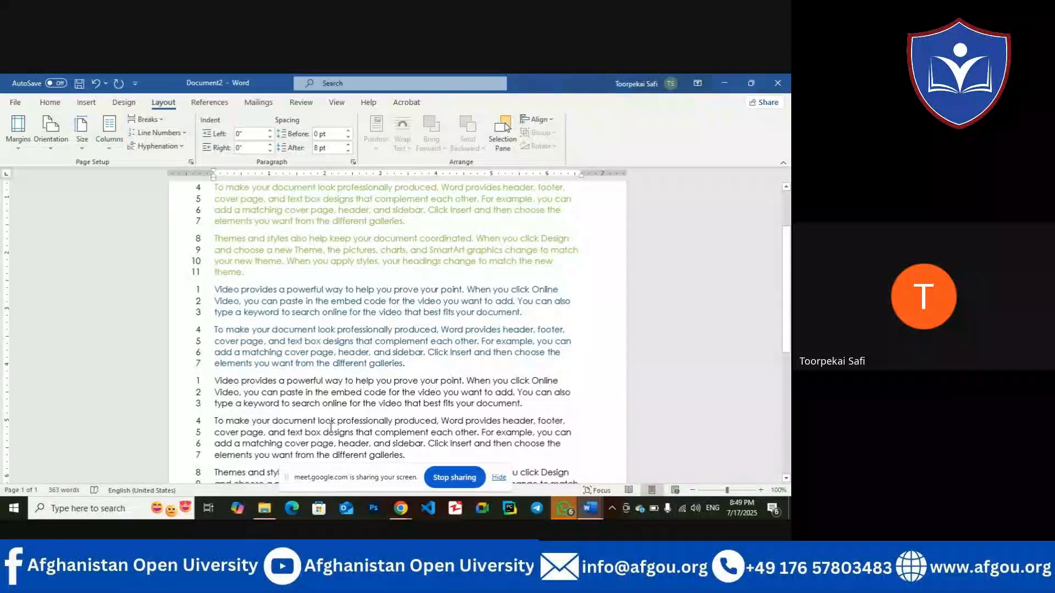
pyautogui.scroll(-3, 286, 341)
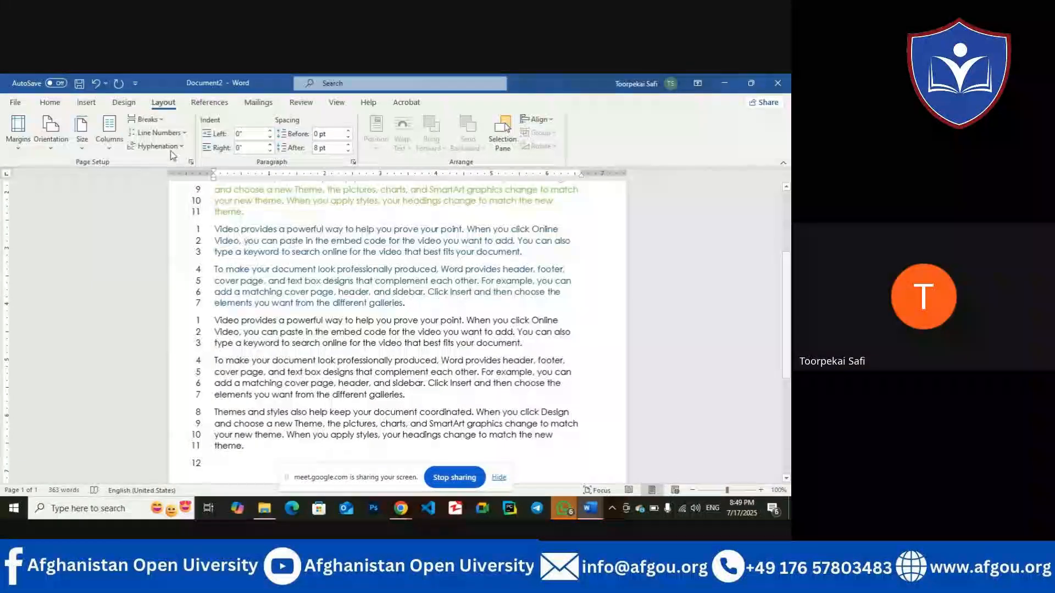
pyautogui.click(179, 133)
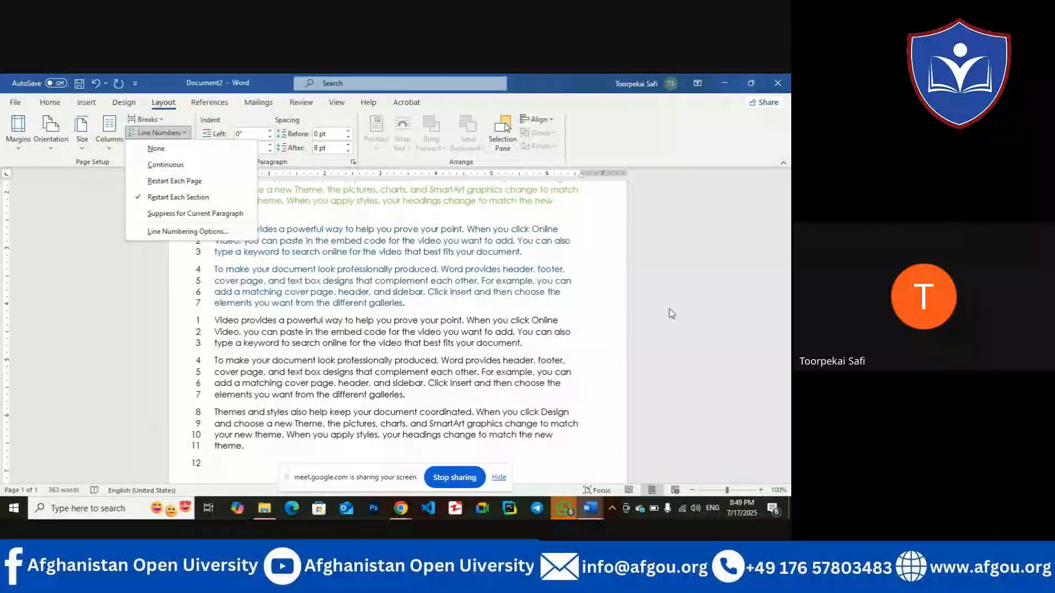
# Step: Suppress line numbers for the second blue paragraph and review its Line Numbers options
pyautogui.click(412, 309)
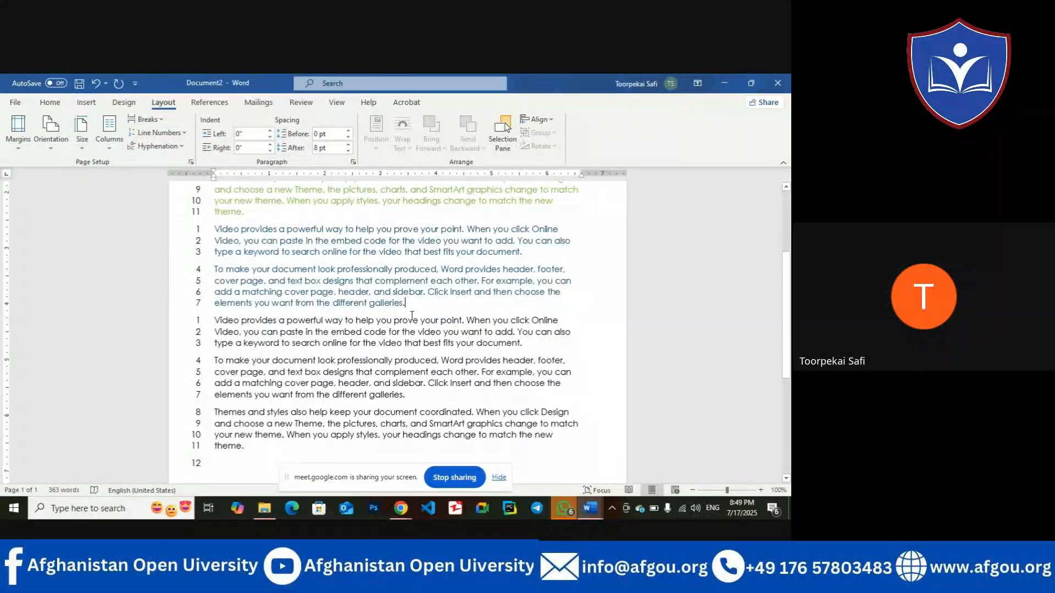
pyautogui.click(185, 134)
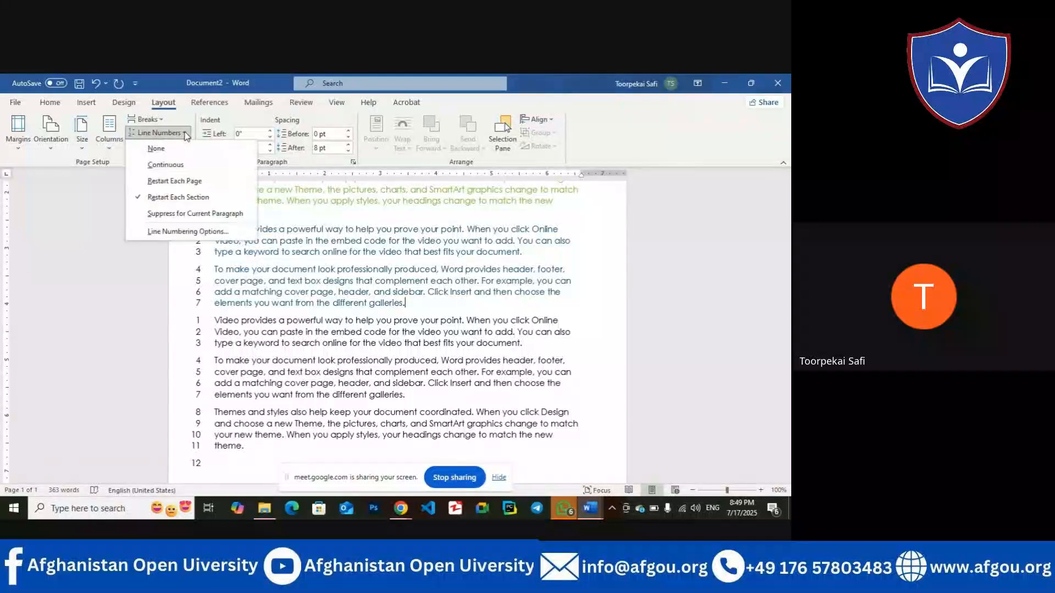
pyautogui.click(189, 213)
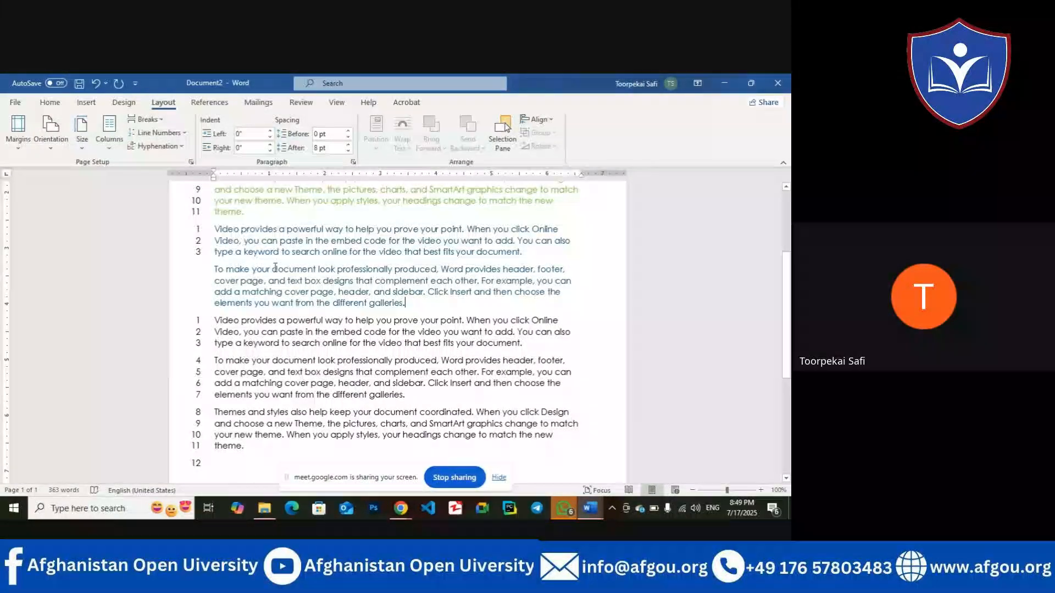
pyautogui.moveTo(405, 305); pyautogui.dragTo(214, 271)
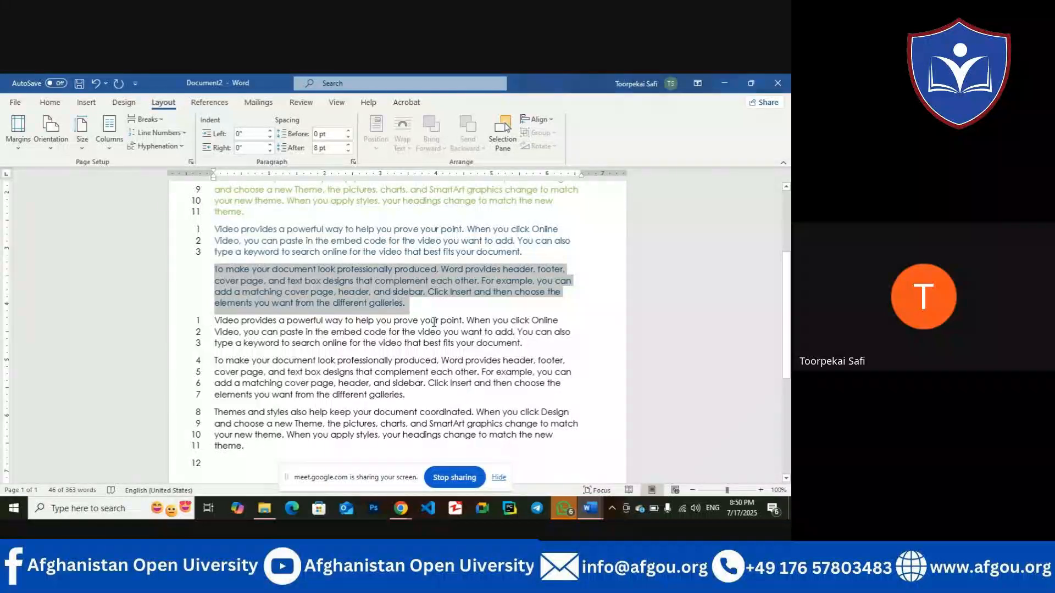
pyautogui.click(415, 308)
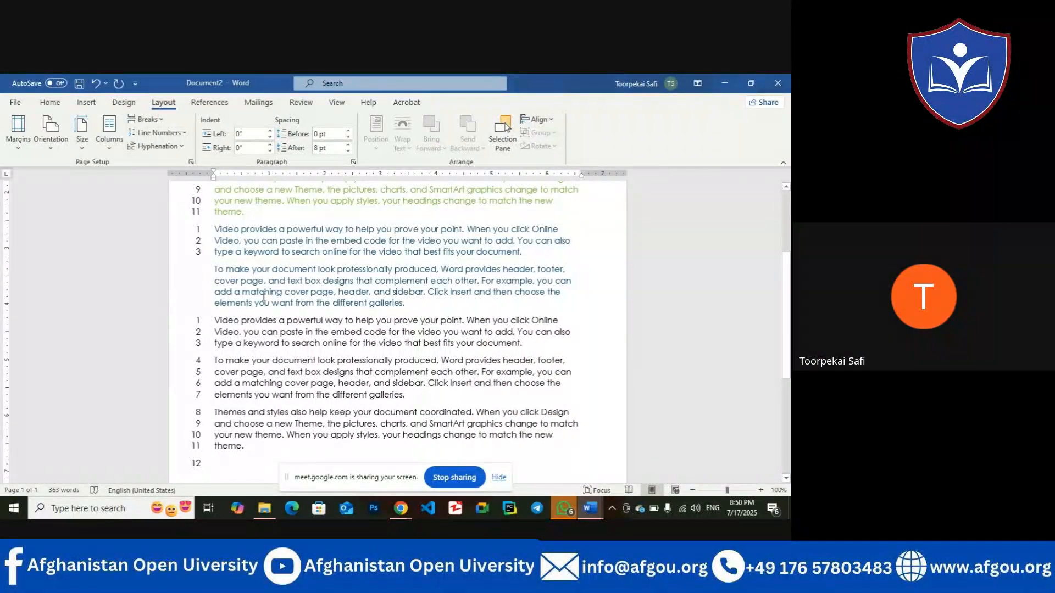
pyautogui.click(157, 133)
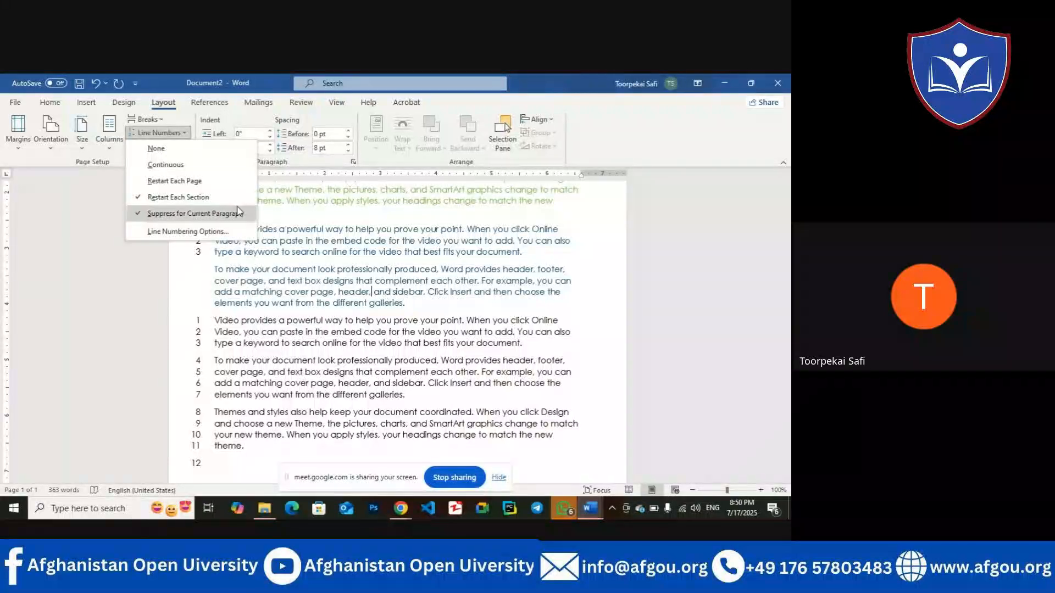
pyautogui.click(403, 305)
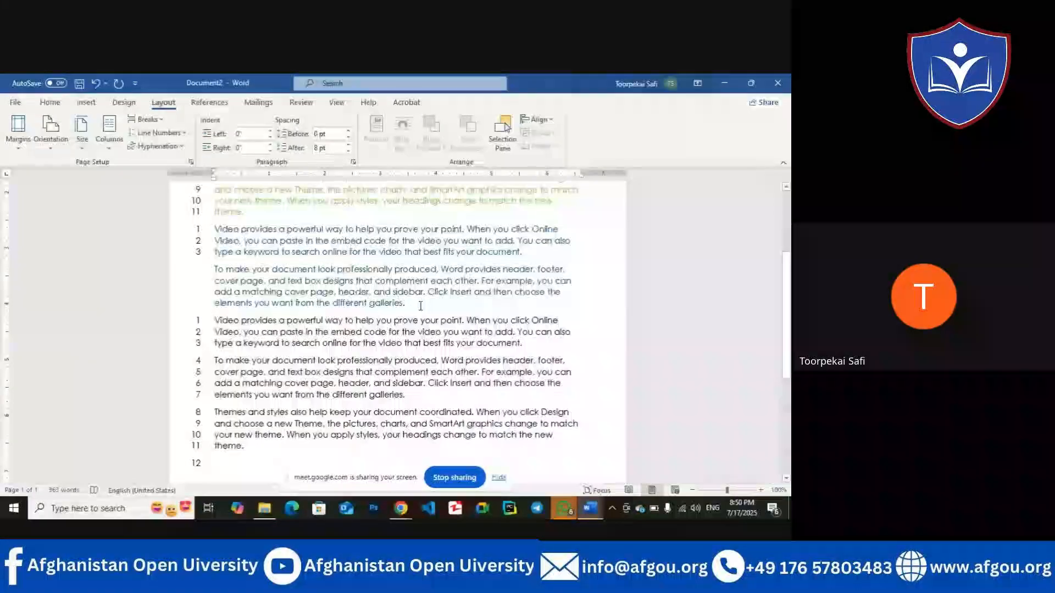
pyautogui.scroll(2, 789, 274)
pyautogui.scroll(2, 789, 275)
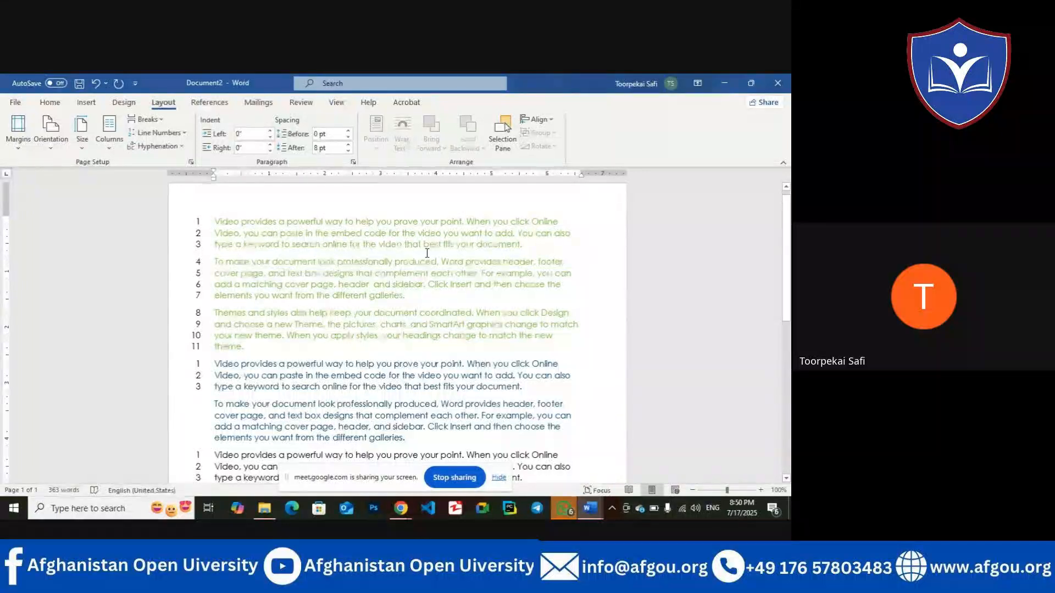
pyautogui.moveTo(213, 222); pyautogui.dragTo(523, 251)
pyautogui.click(522, 250)
pyautogui.hotkey('ctrl', 'a')
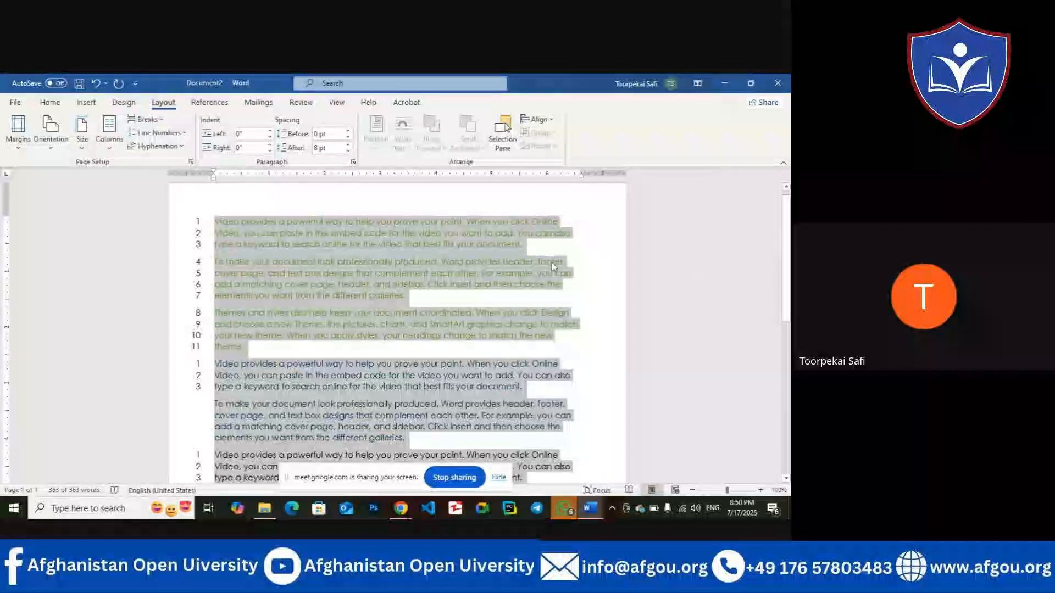
pyautogui.click(591, 260)
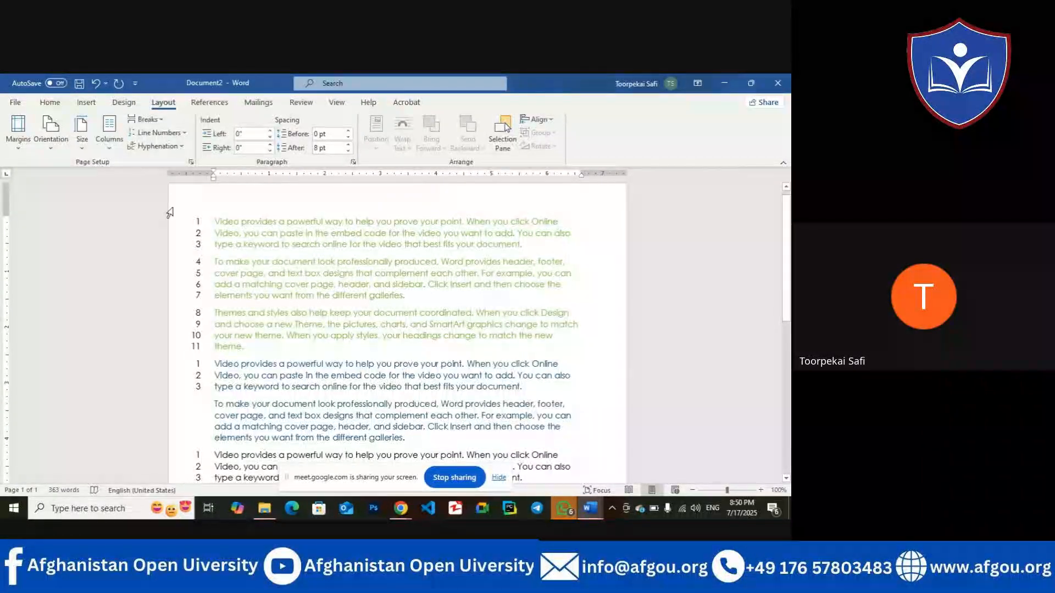
# Step: Show the formatting marks to examine the continuous section breaks between the coloured sections, and hide the marks again
pyautogui.click(50, 102)
pyautogui.click(430, 124)
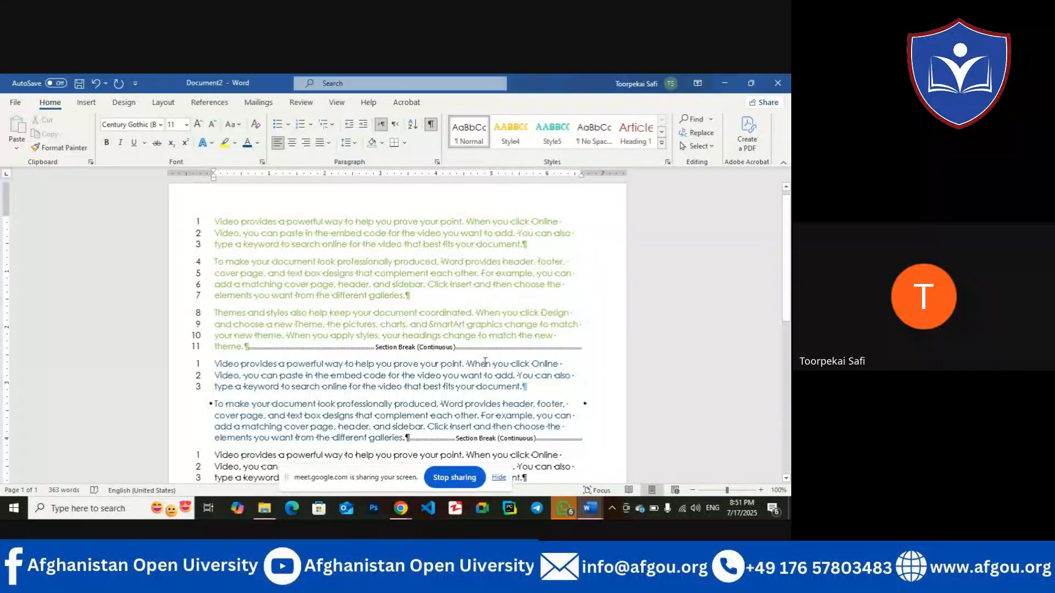
pyautogui.moveTo(786, 272)
pyautogui.mouseDown()
pyautogui.moveTo(784, 305)
pyautogui.moveTo(782, 284)
pyautogui.mouseUp()
pyautogui.click(432, 126)
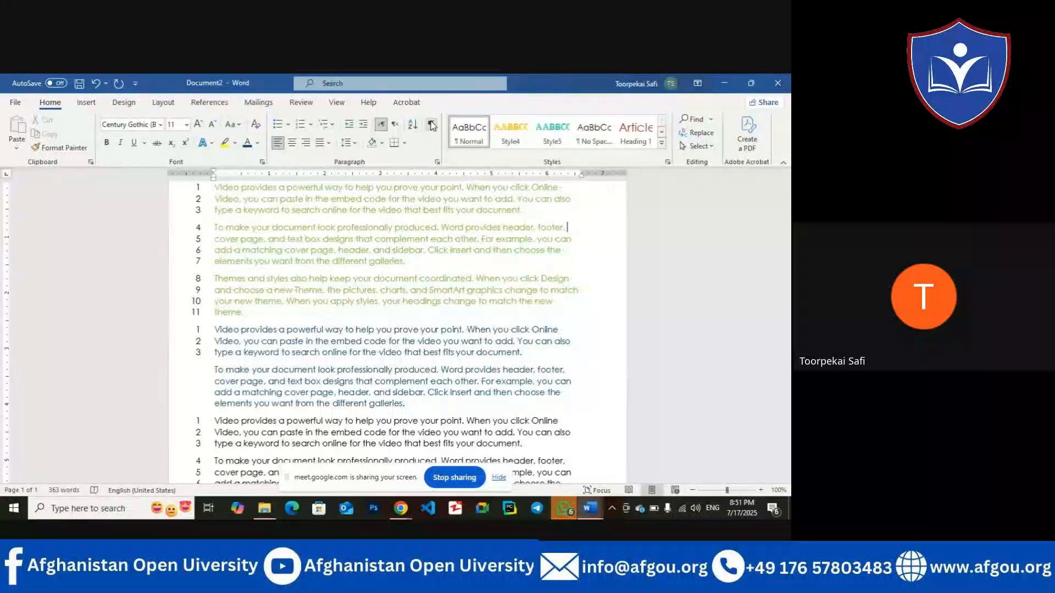
# Step: Turn off Add line numbering for the last black section in the Line Numbering Options, and check the numbering of the document
pyautogui.scroll(-2, 786, 314)
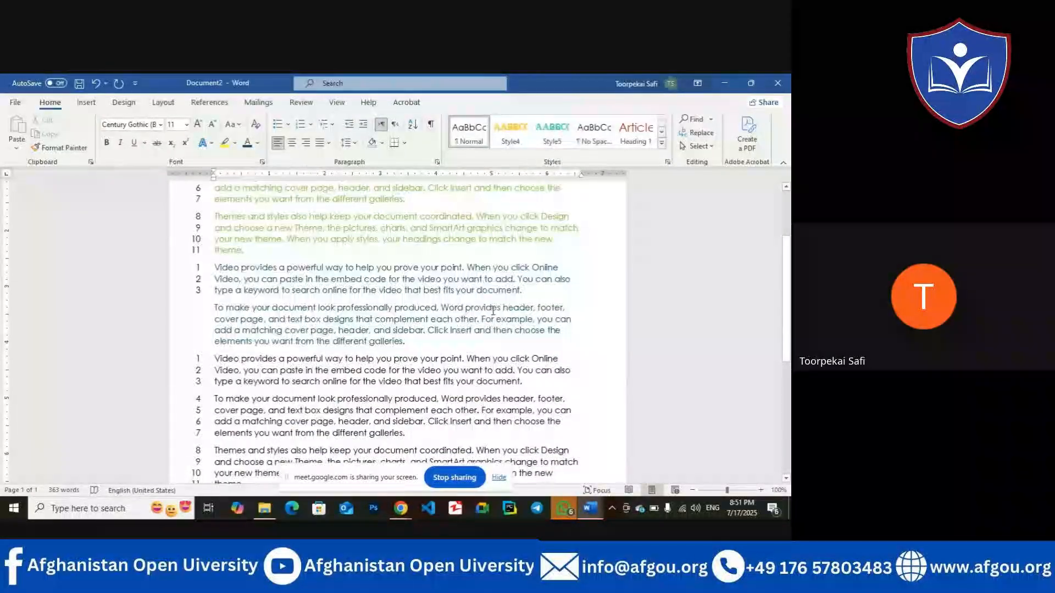
pyautogui.moveTo(214, 308); pyautogui.dragTo(407, 340)
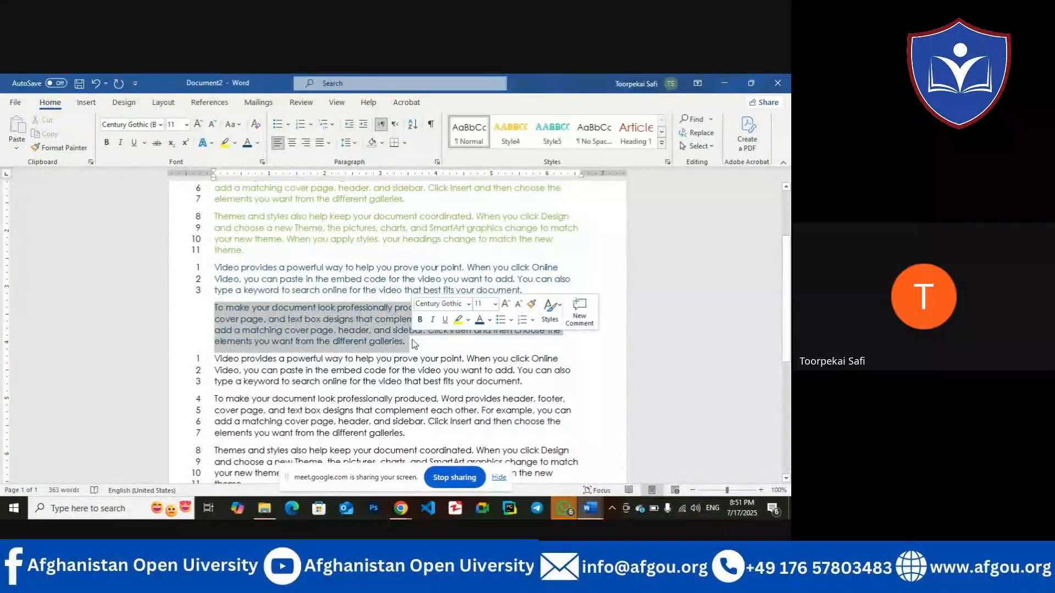
pyautogui.moveTo(215, 359); pyautogui.dragTo(503, 383)
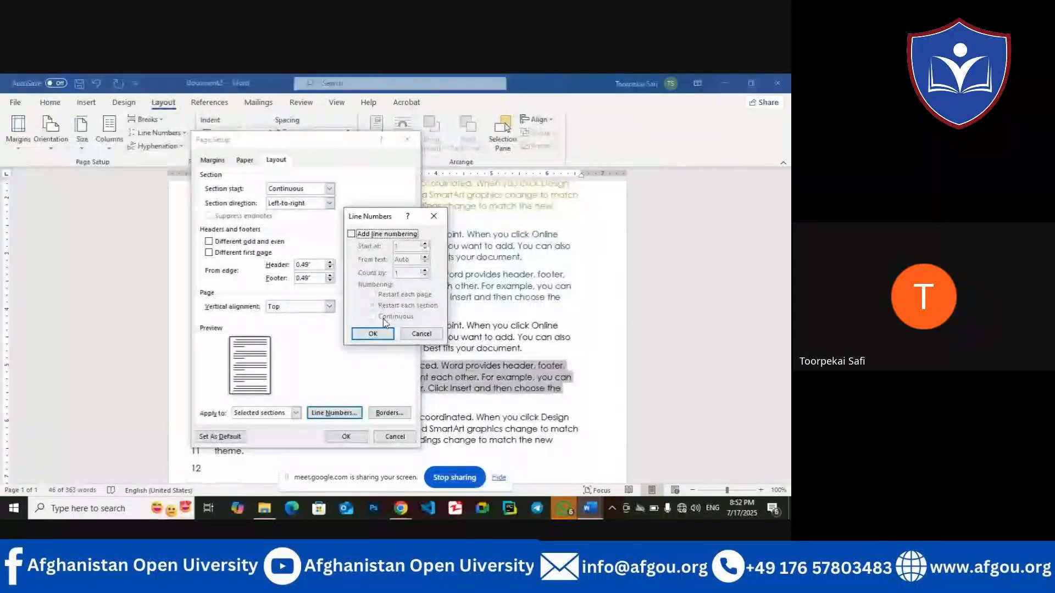
pyautogui.click(373, 334)
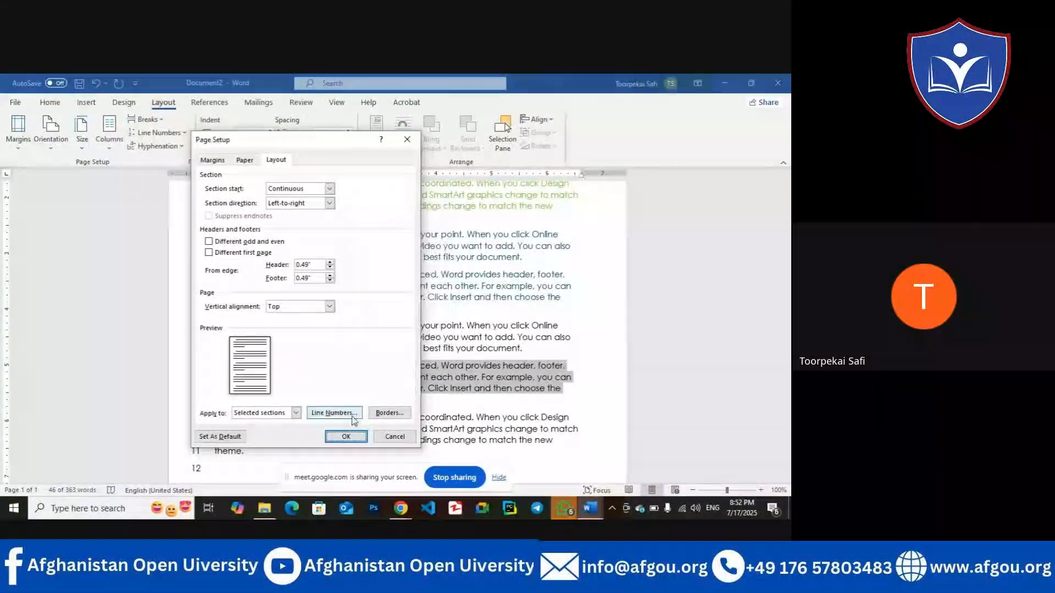
pyautogui.click(346, 436)
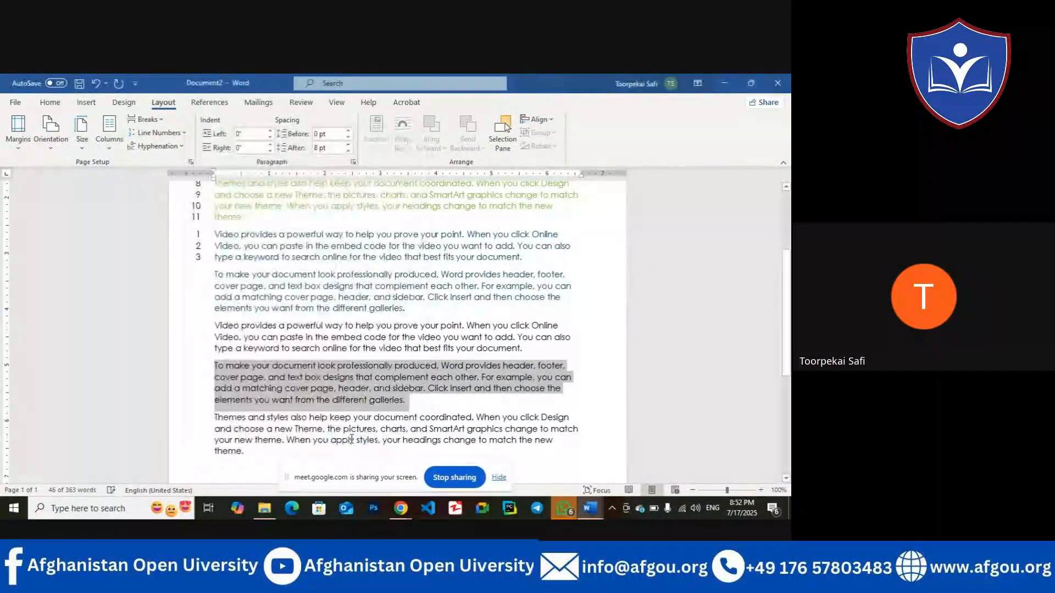
pyautogui.click(569, 313)
pyautogui.moveTo(786, 295); pyautogui.dragTo(768, 235)
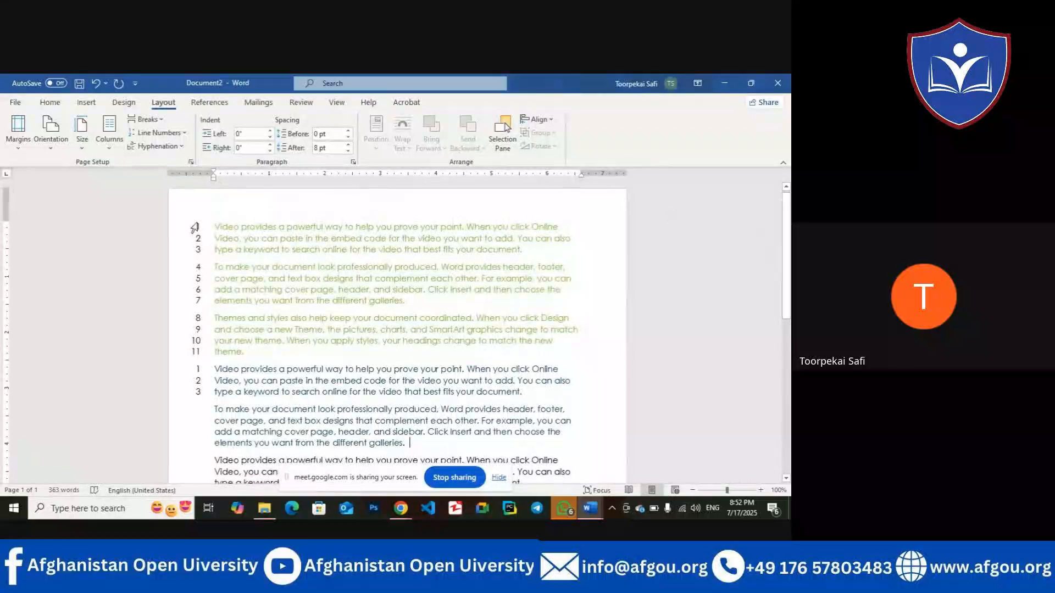
# Step: Remove the line numbers from the whole document by setting line numbering to None
pyautogui.hotkey('ctrl', 'a')
pyautogui.click(186, 133)
pyautogui.click(165, 148)
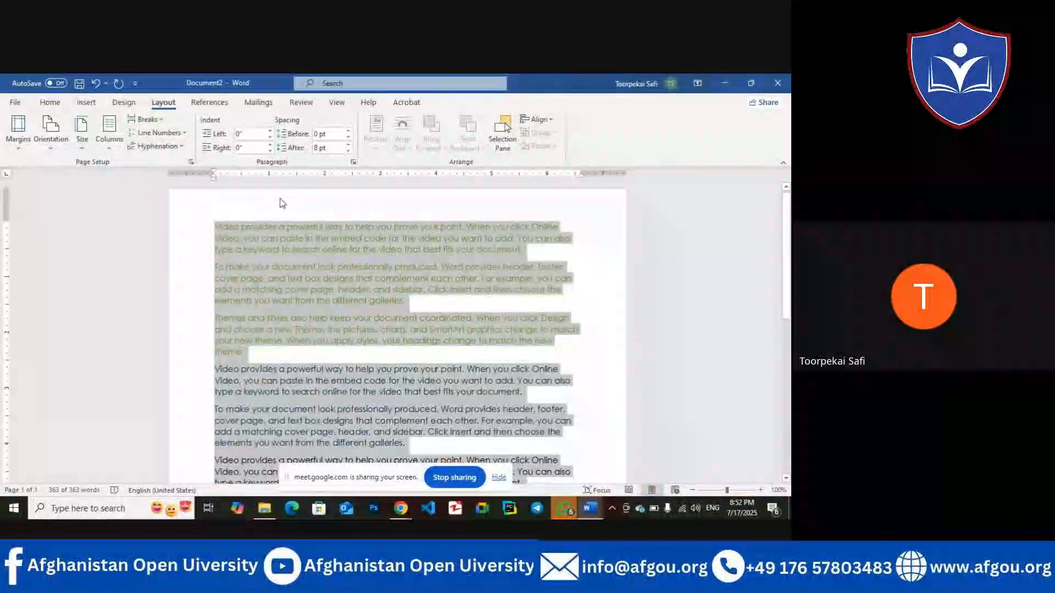
pyautogui.click(277, 204)
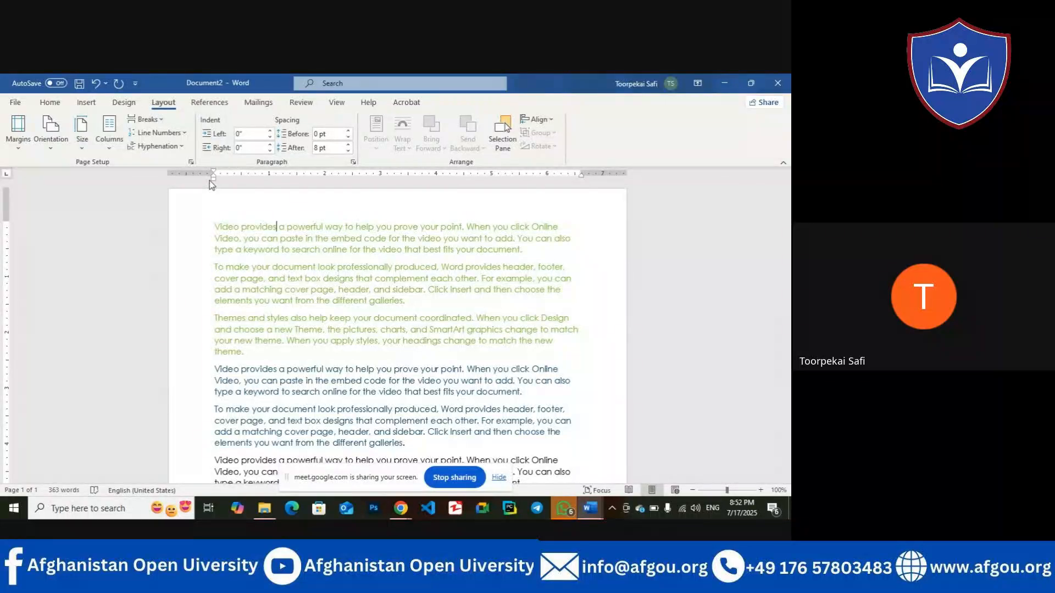
# Step: Turn on Add line numbering with Continuous numbering for all sections through the Line Numbering Options
pyautogui.hotkey('ctrl', 'a')
pyautogui.click(186, 133)
pyautogui.click(183, 237)
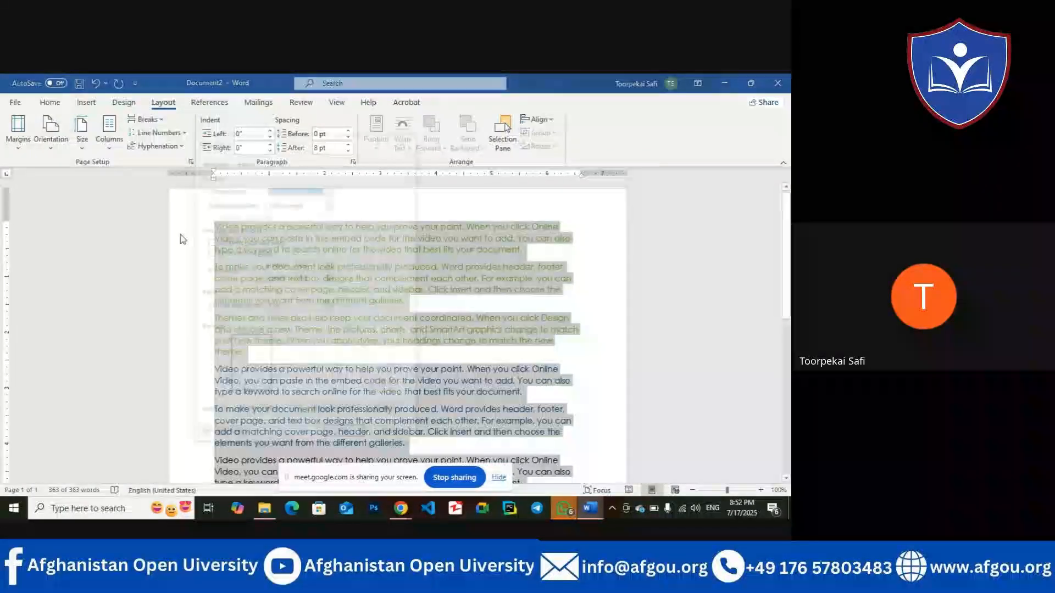
pyautogui.click(334, 413)
pyautogui.click(373, 237)
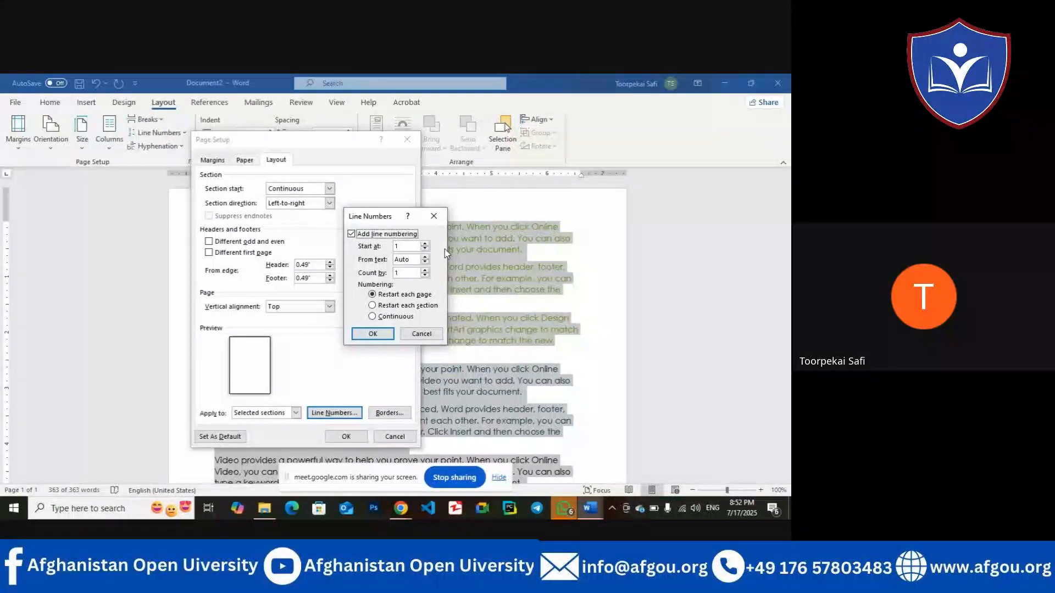
pyautogui.press('Return')
pyautogui.press('Return')
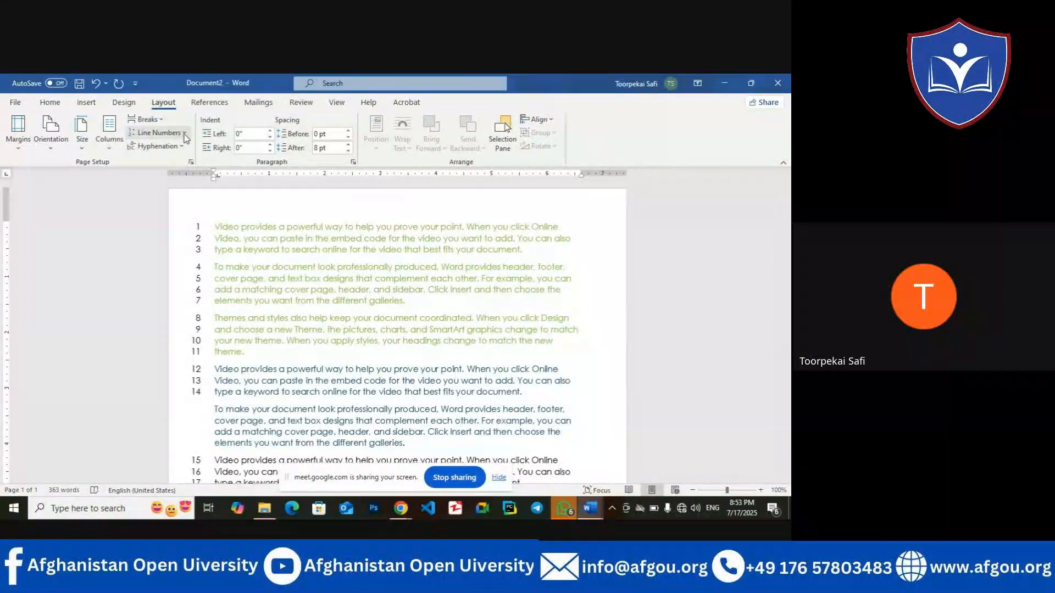
# Step: Open the Line Numbers settings of the green section through the Line Numbering Options
pyautogui.click(183, 134)
pyautogui.click(190, 233)
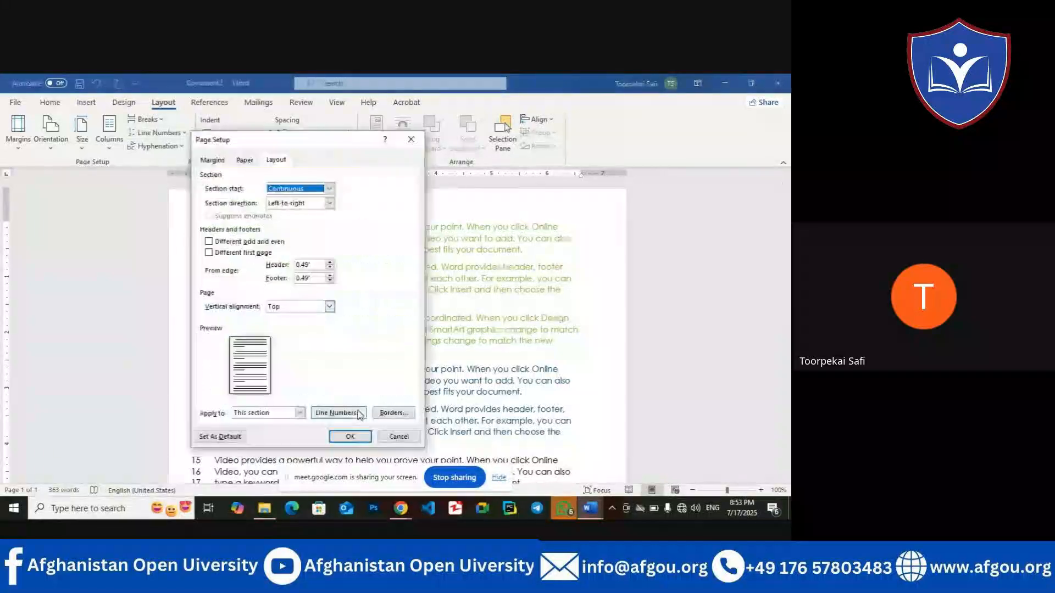
pyautogui.click(358, 413)
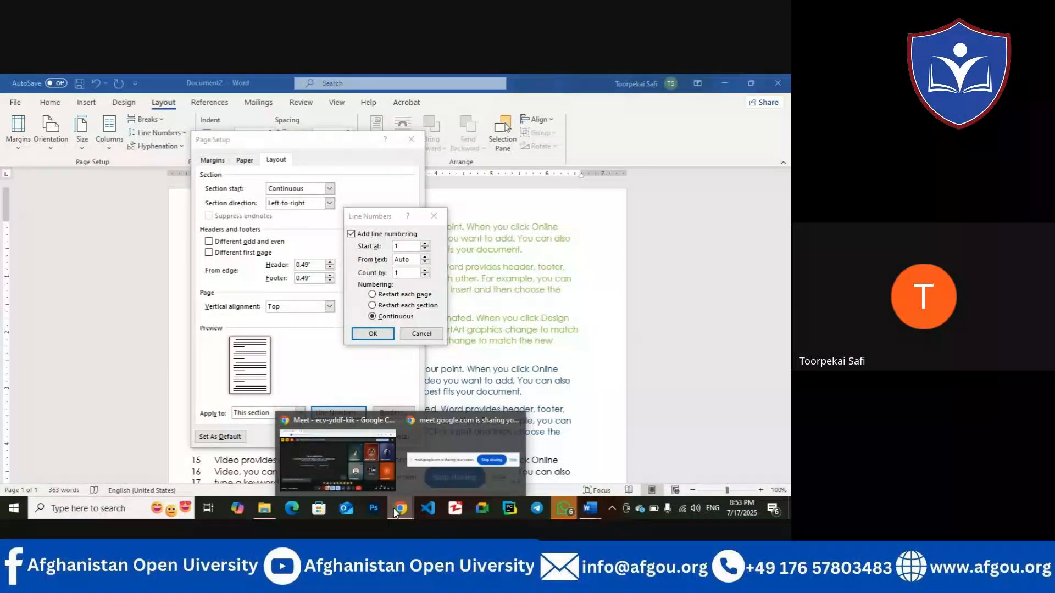
# Step: Switch to the Google Meet window in Chrome to check the meeting, and return to Document2 in Word
pyautogui.click(337, 460)
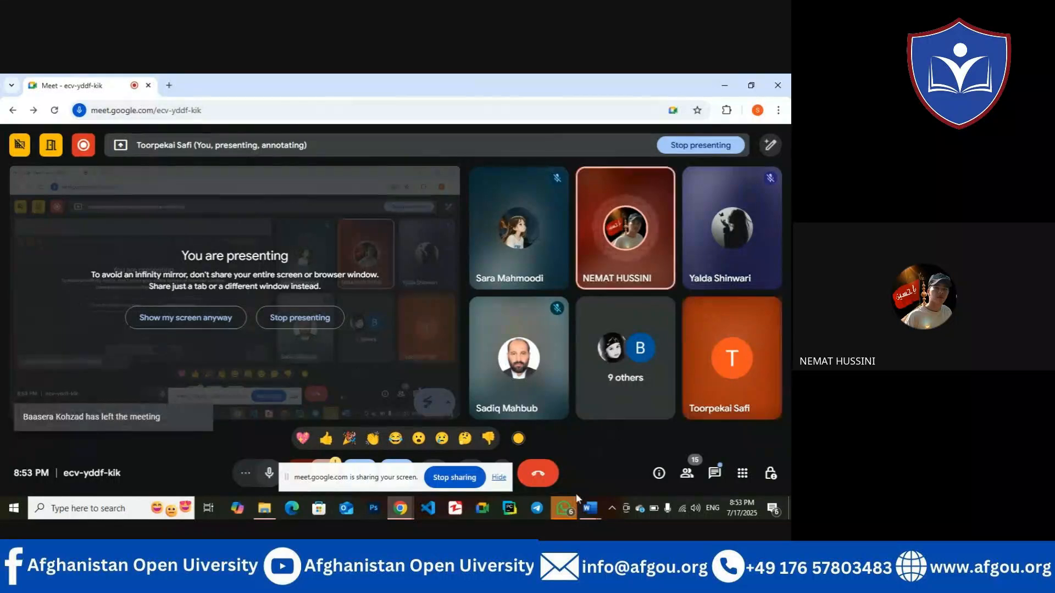
pyautogui.moveTo(593, 513)
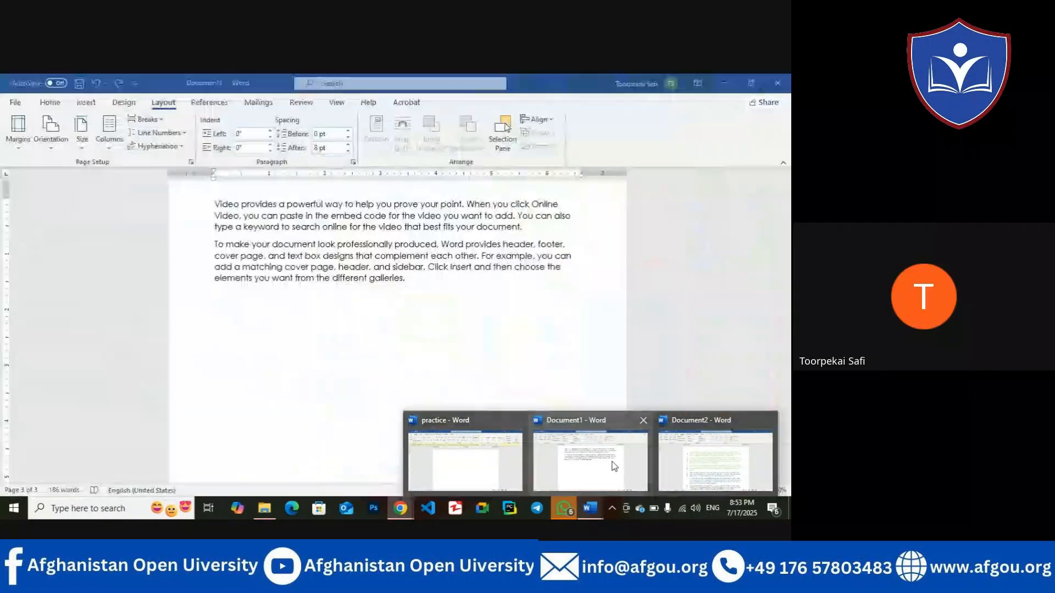
pyautogui.click(623, 464)
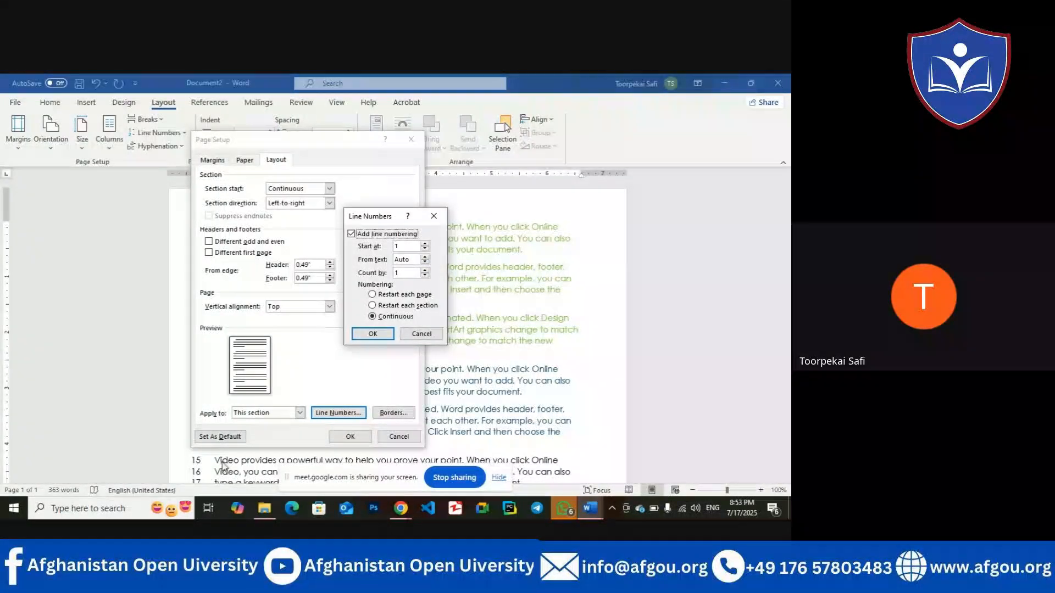
# Step: Set the green section's line number distance from text to 0.5" and apply the page setup
pyautogui.click(426, 257)
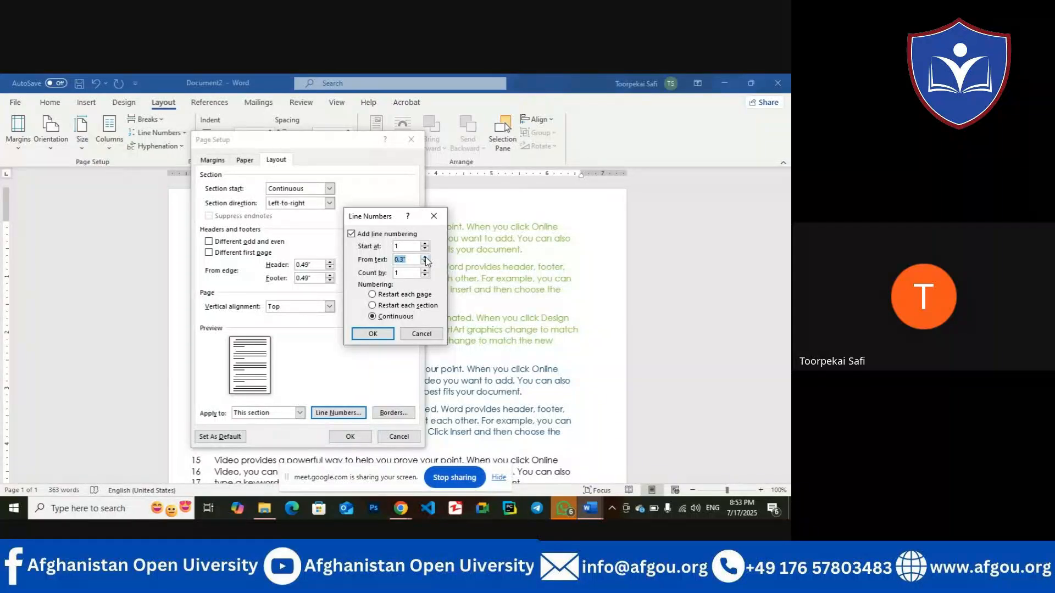
pyautogui.click(426, 257)
pyautogui.click(372, 334)
pyautogui.click(350, 436)
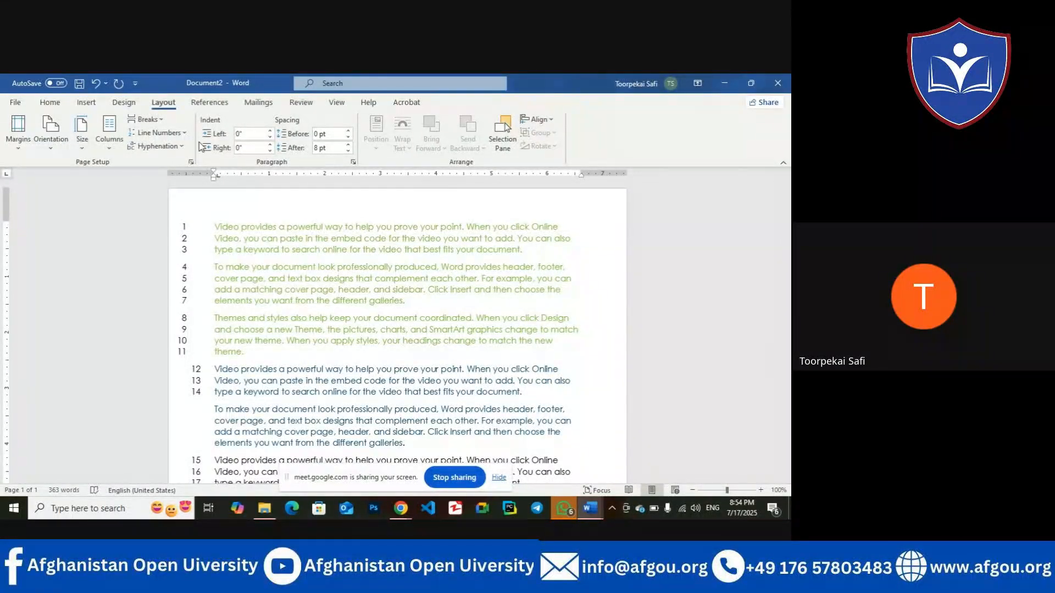
# Step: Set the green section's line numbers to count by 2 in the Line Numbering Options
pyautogui.click(185, 132)
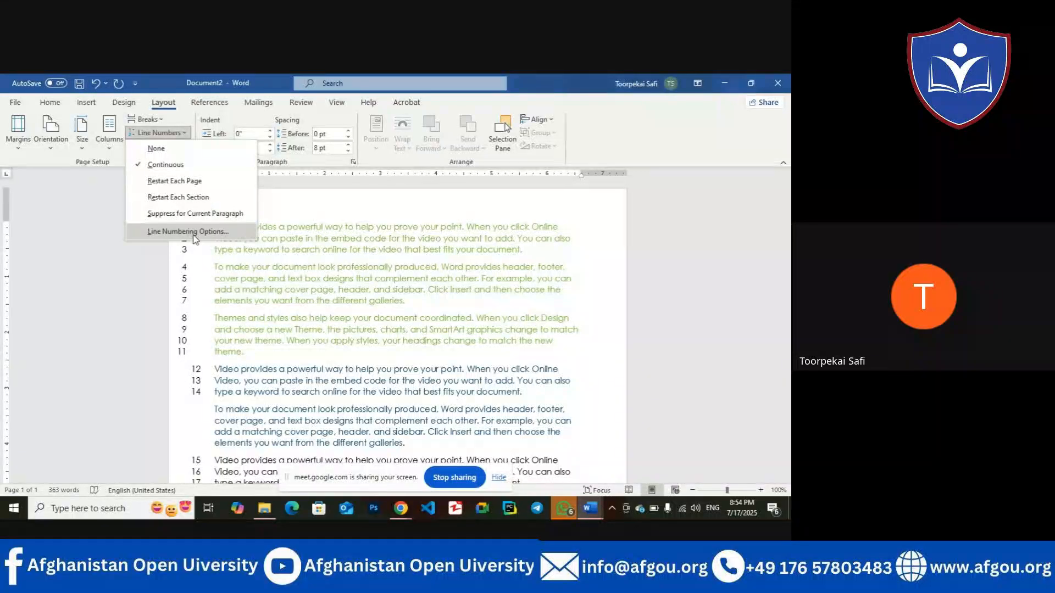
pyautogui.click(160, 231)
pyautogui.click(348, 413)
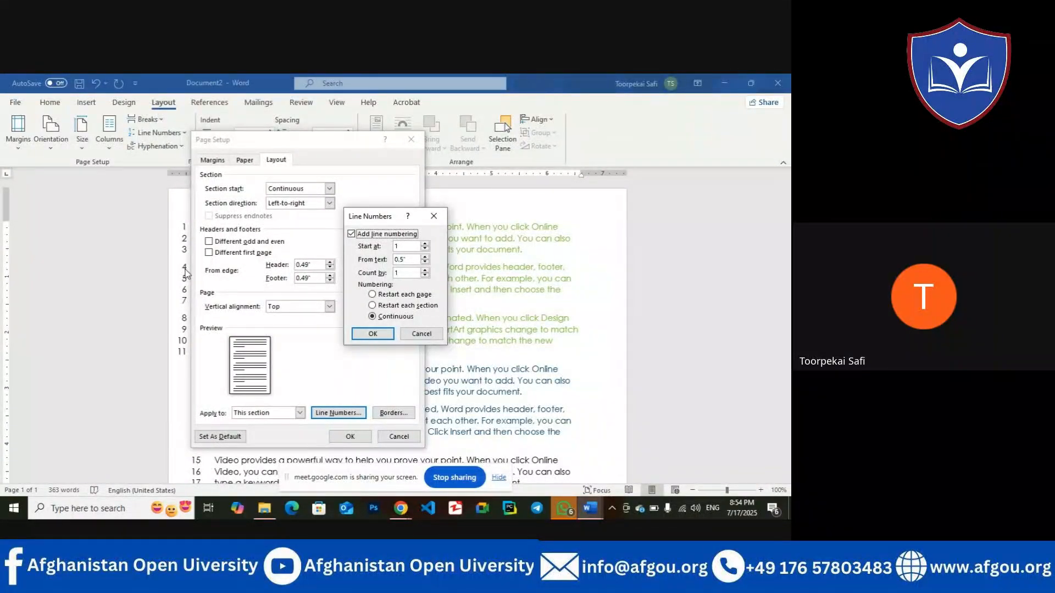
pyautogui.click(424, 269)
pyautogui.click(376, 334)
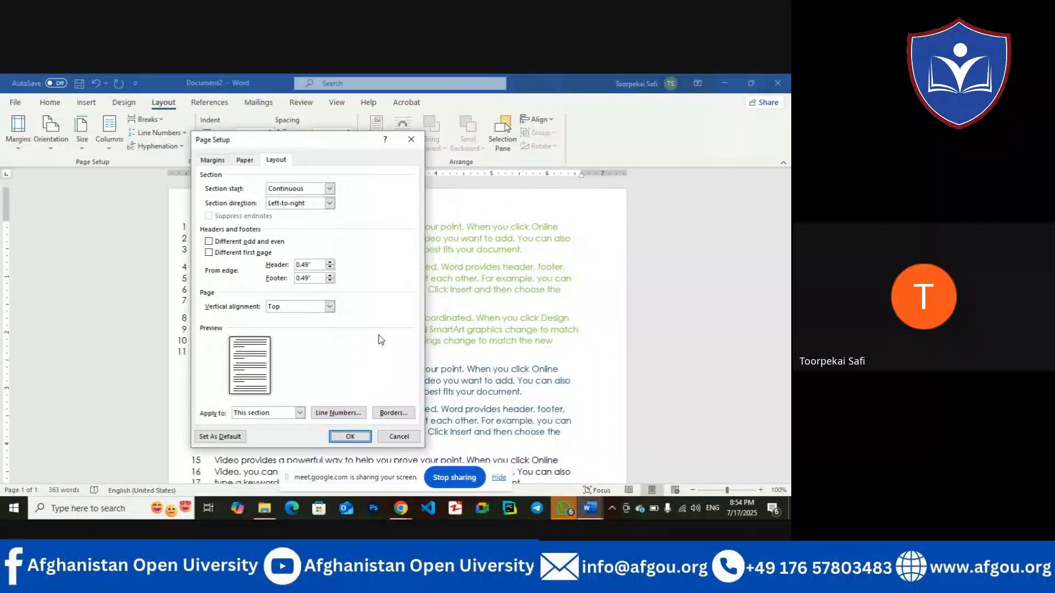
pyautogui.click(351, 436)
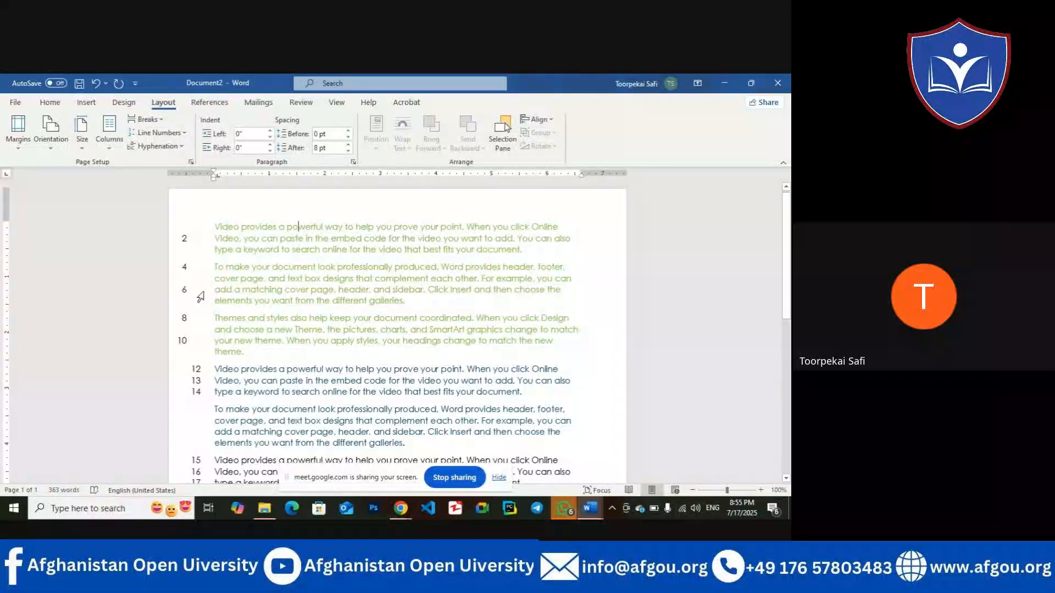
# Step: Review the green section's Line Numbers settings, including From text, Count by and the Numbering modes, and the available line numbering choices
pyautogui.click(183, 133)
pyautogui.click(176, 232)
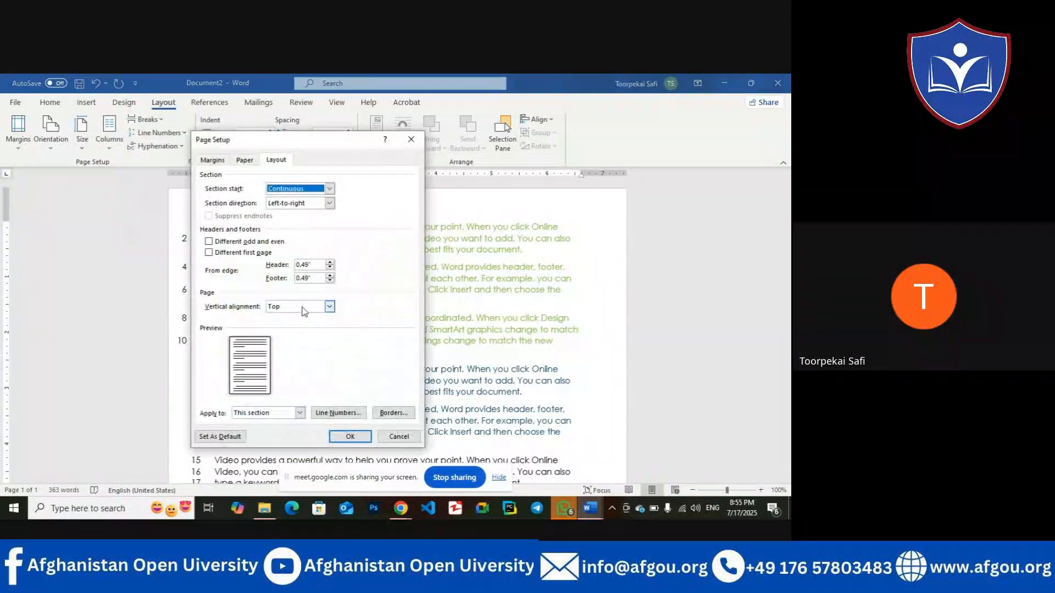
pyautogui.click(339, 413)
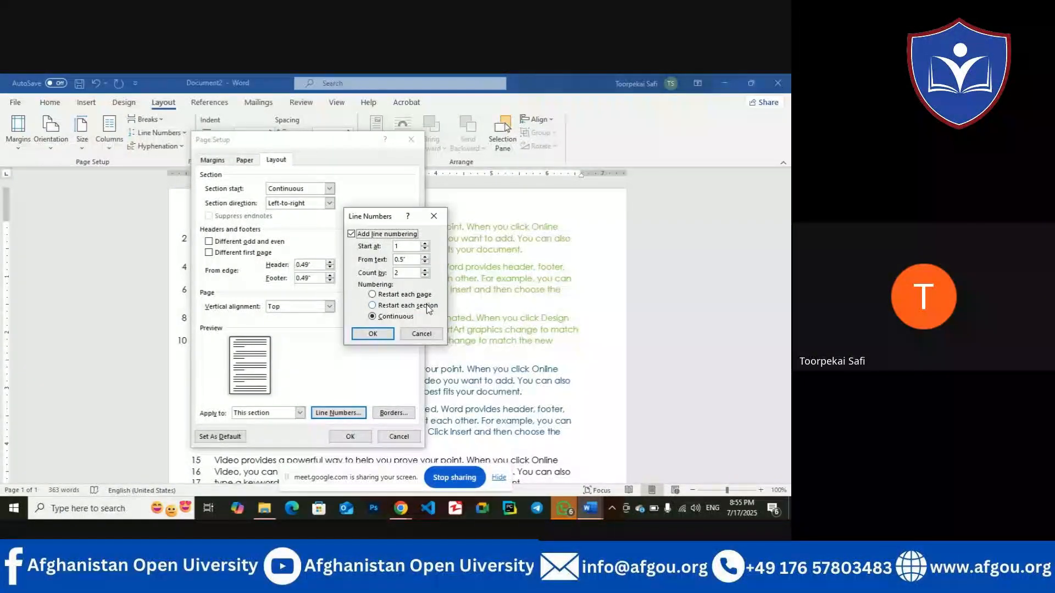
pyautogui.click(380, 335)
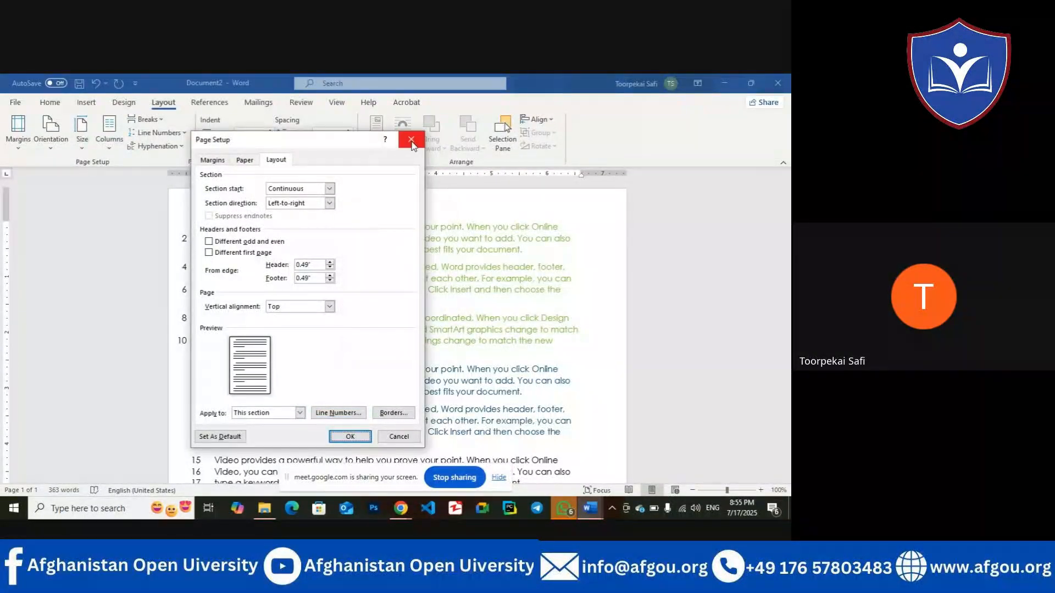
pyautogui.click(411, 141)
pyautogui.click(158, 132)
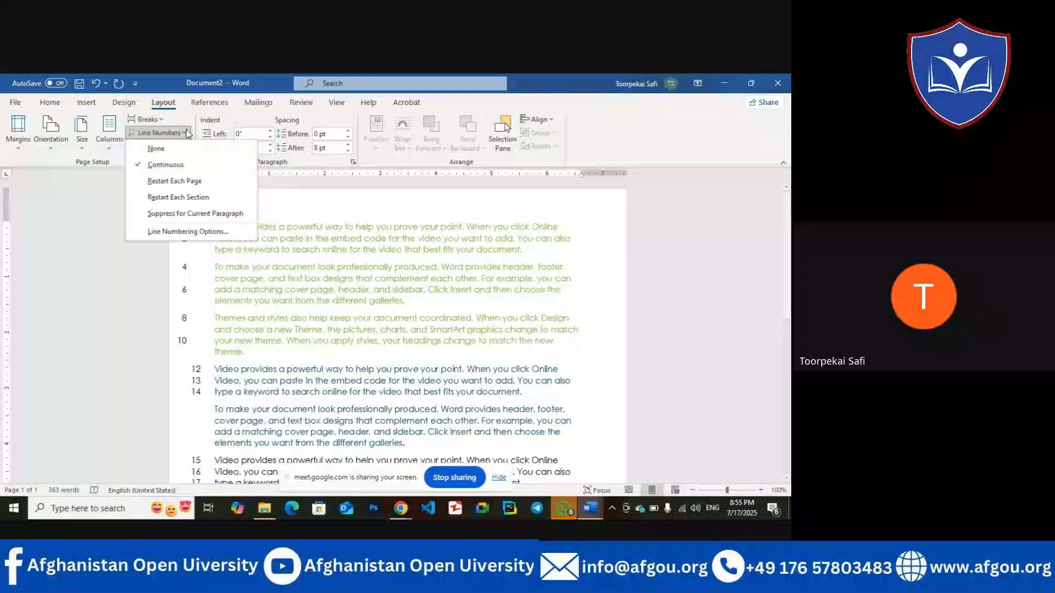
pyautogui.click(177, 231)
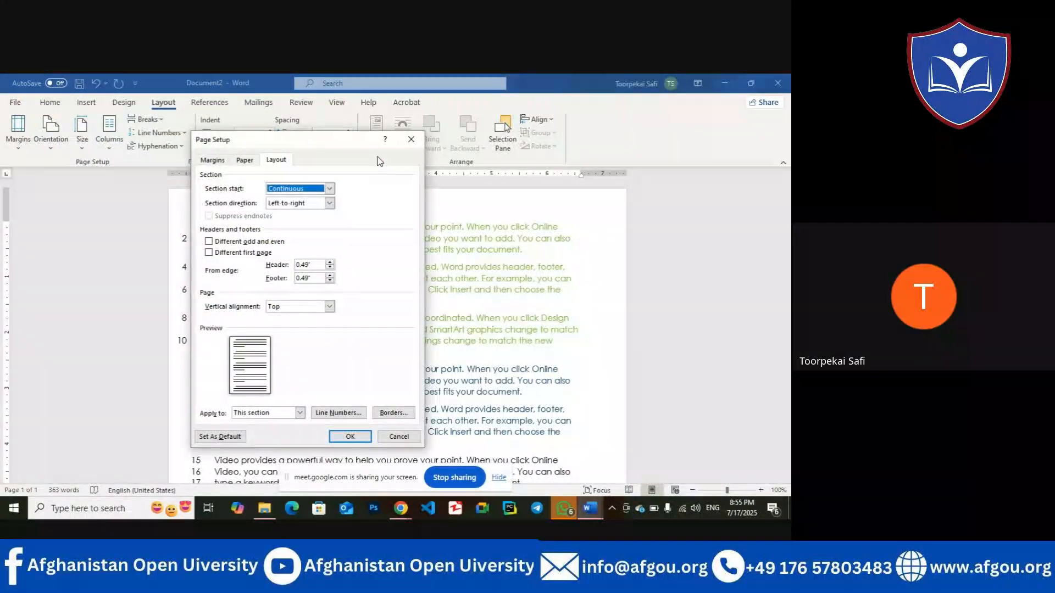
pyautogui.click(410, 141)
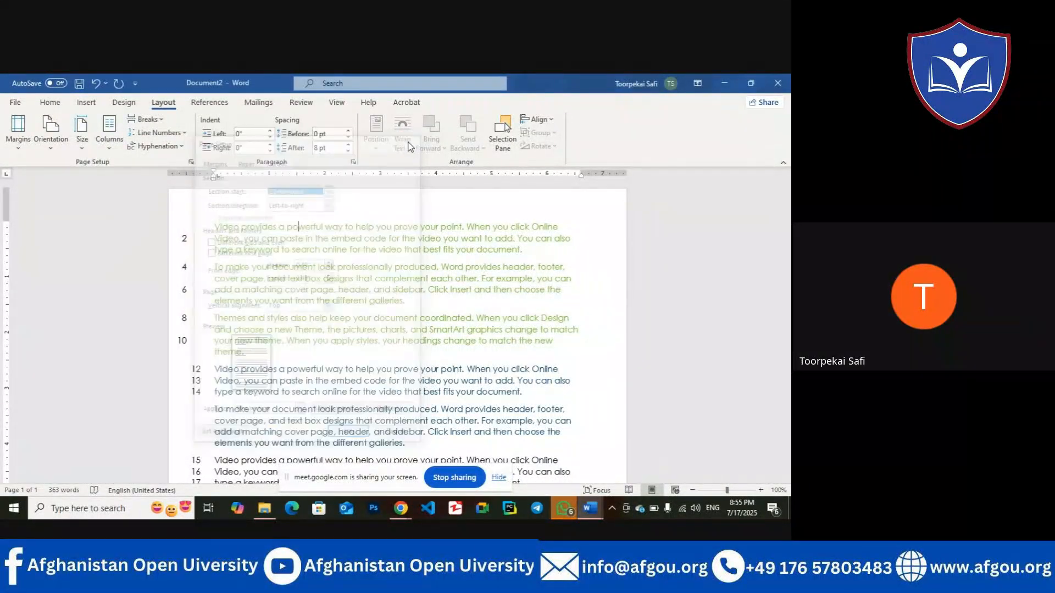
pyautogui.click(186, 133)
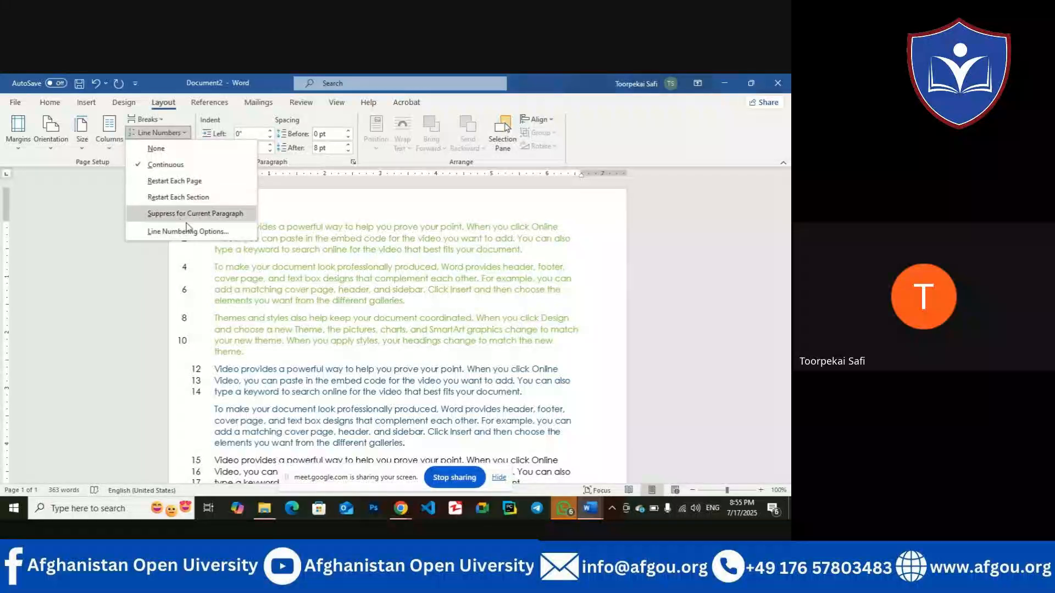
pyautogui.click(299, 209)
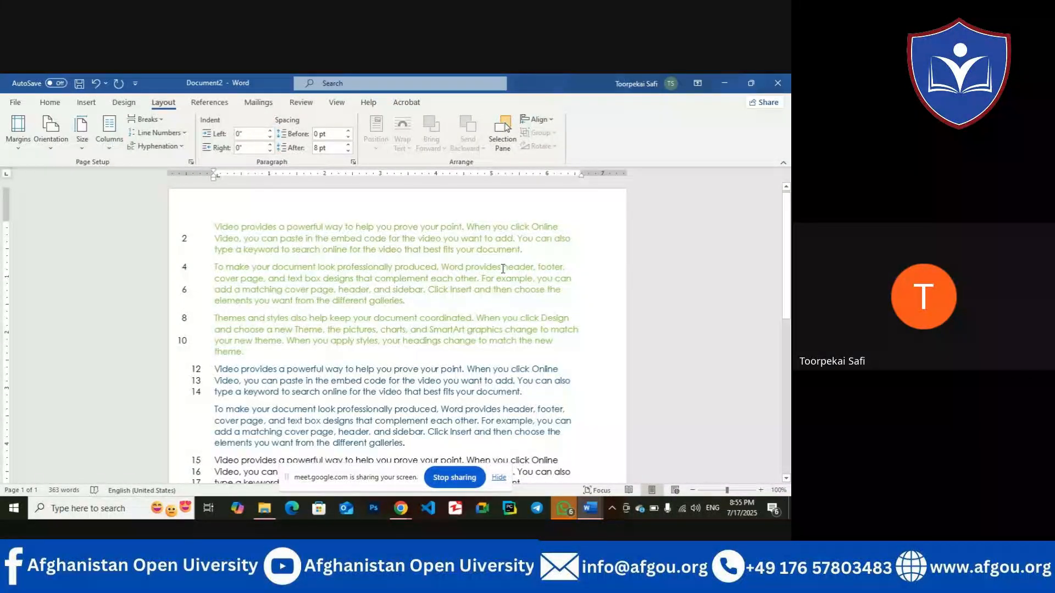
# Step: Select all the coloured sample text from the end of the document to its beginning and delete it
pyautogui.scroll(-3, 785, 307)
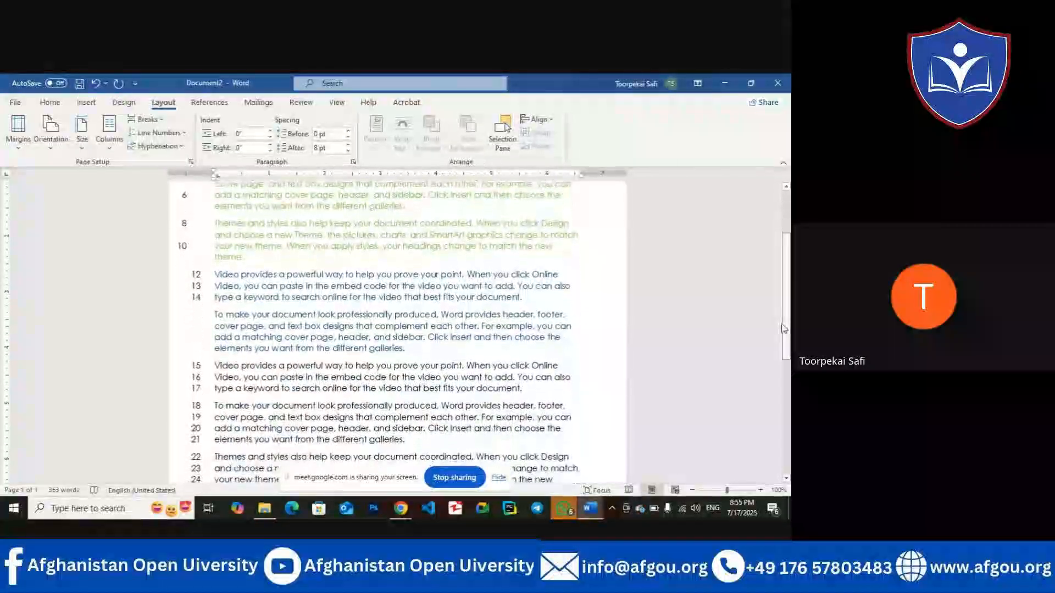
pyautogui.scroll(-3, 779, 377)
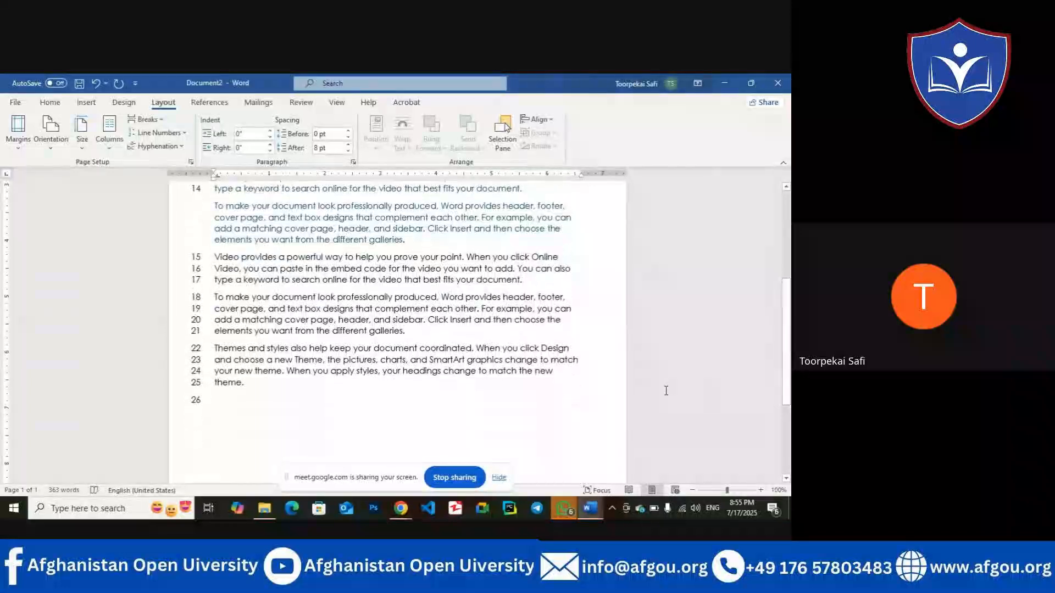
pyautogui.moveTo(264, 390); pyautogui.dragTo(196, 219)
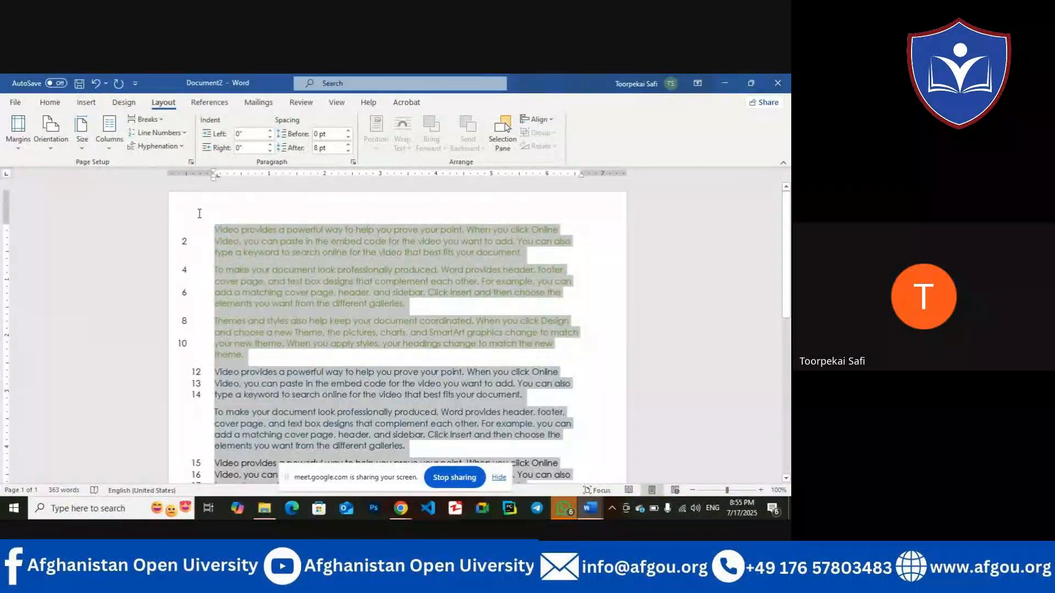
pyautogui.press('Delete')
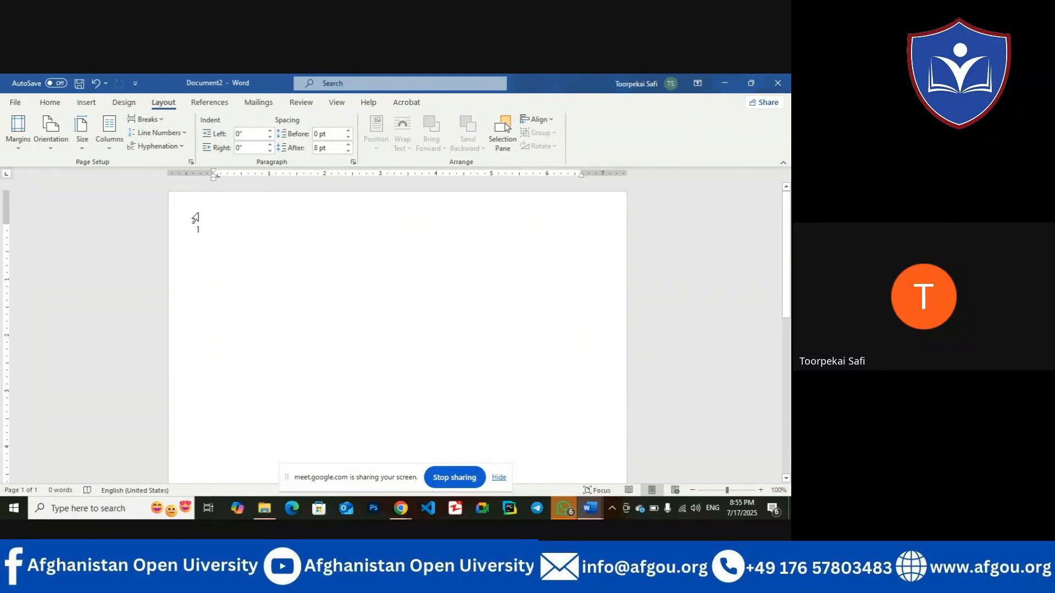
pyautogui.click(195, 218)
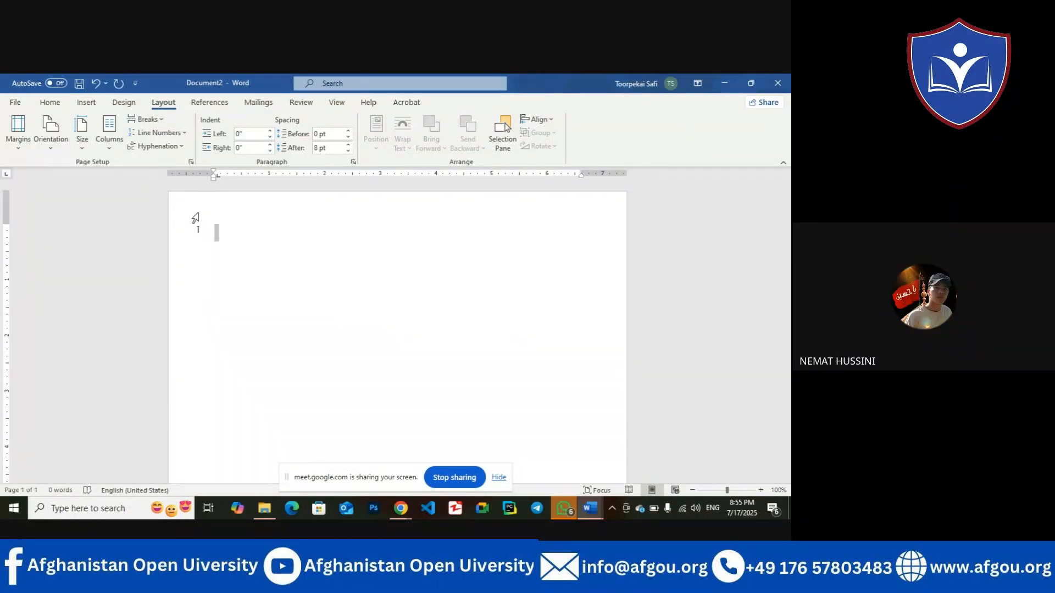
pyautogui.press('Return')
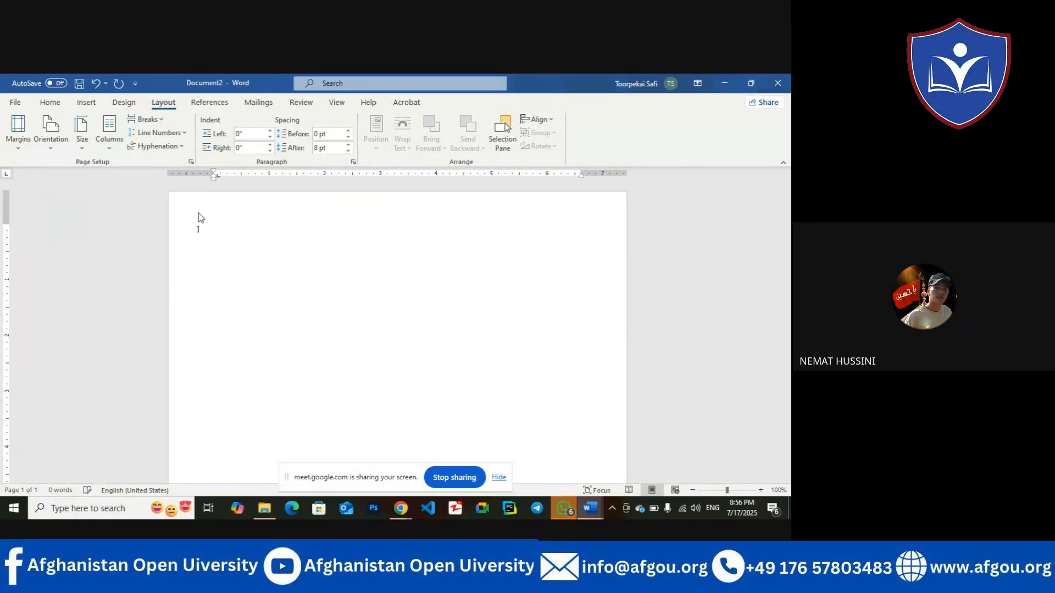